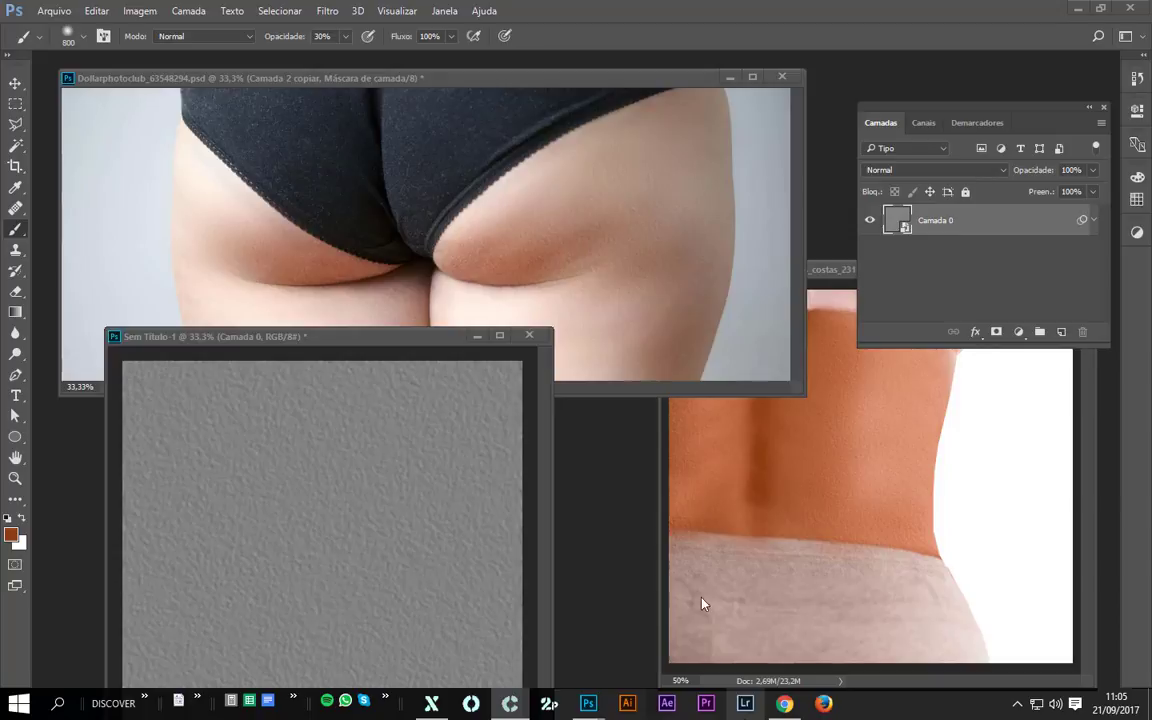
left_click_drag(370, 337, 395, 330)
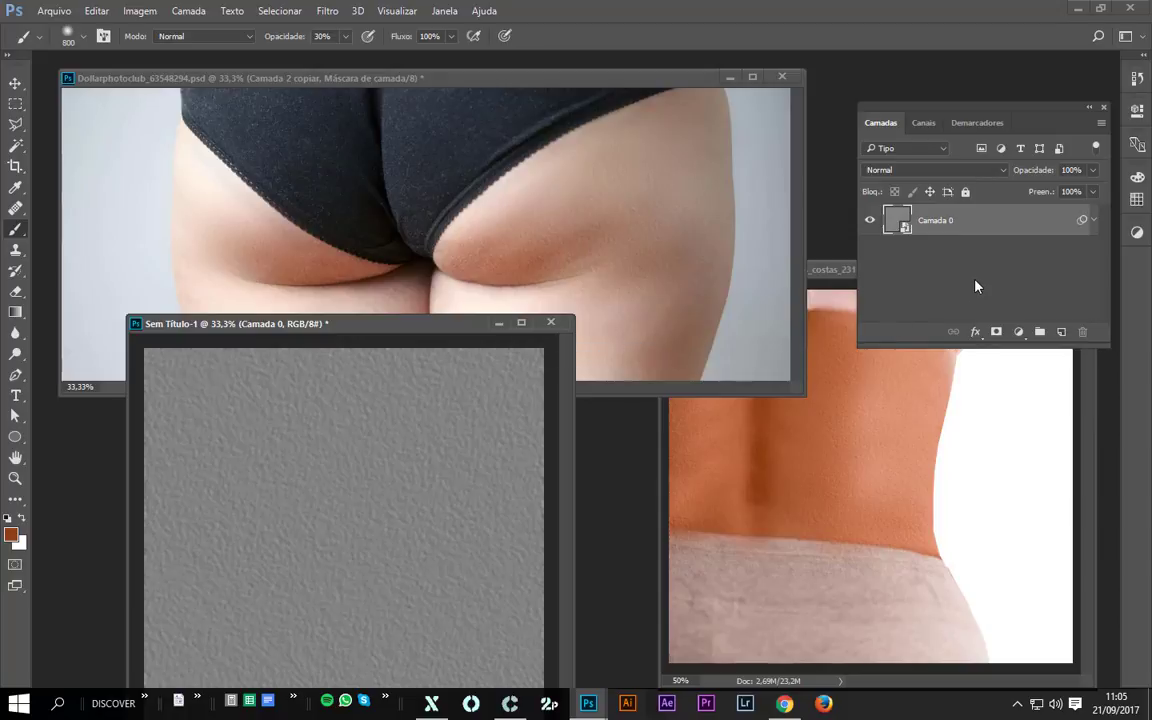
left_click_drag(432, 330, 361, 340)
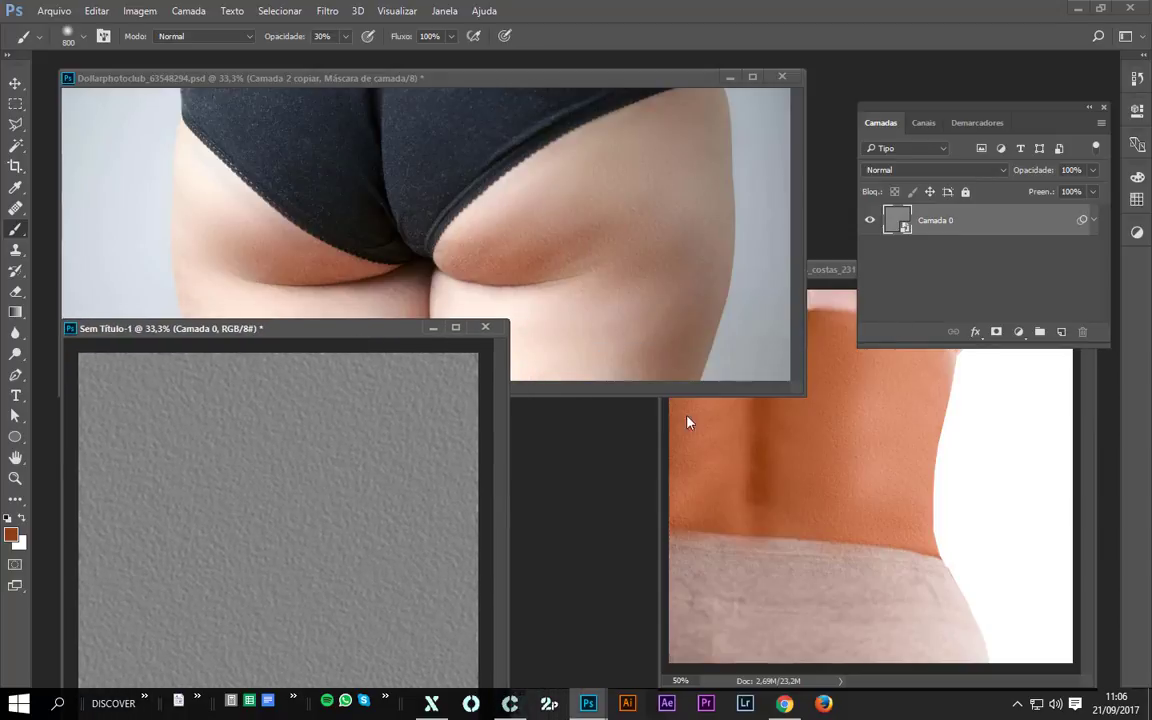
left_click(597, 80)
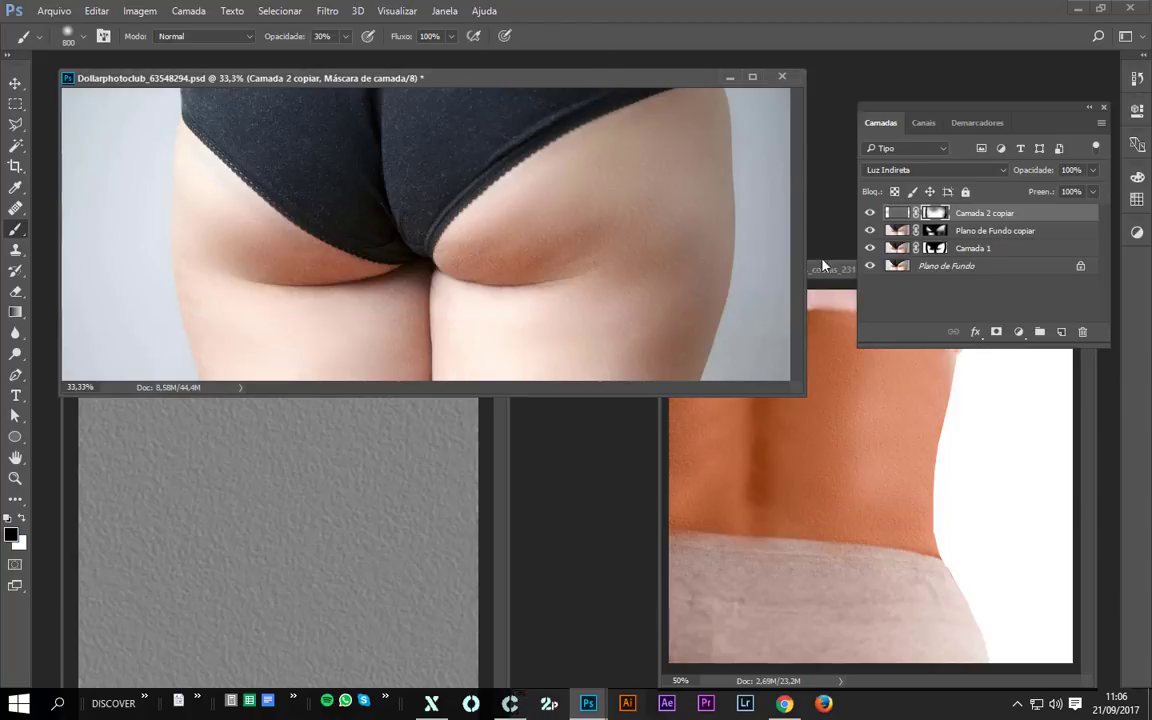
Step: Compare the back photo before and after retouching by hiding and showing the group Agrupar 1
left_click_drag(823, 274, 780, 271)
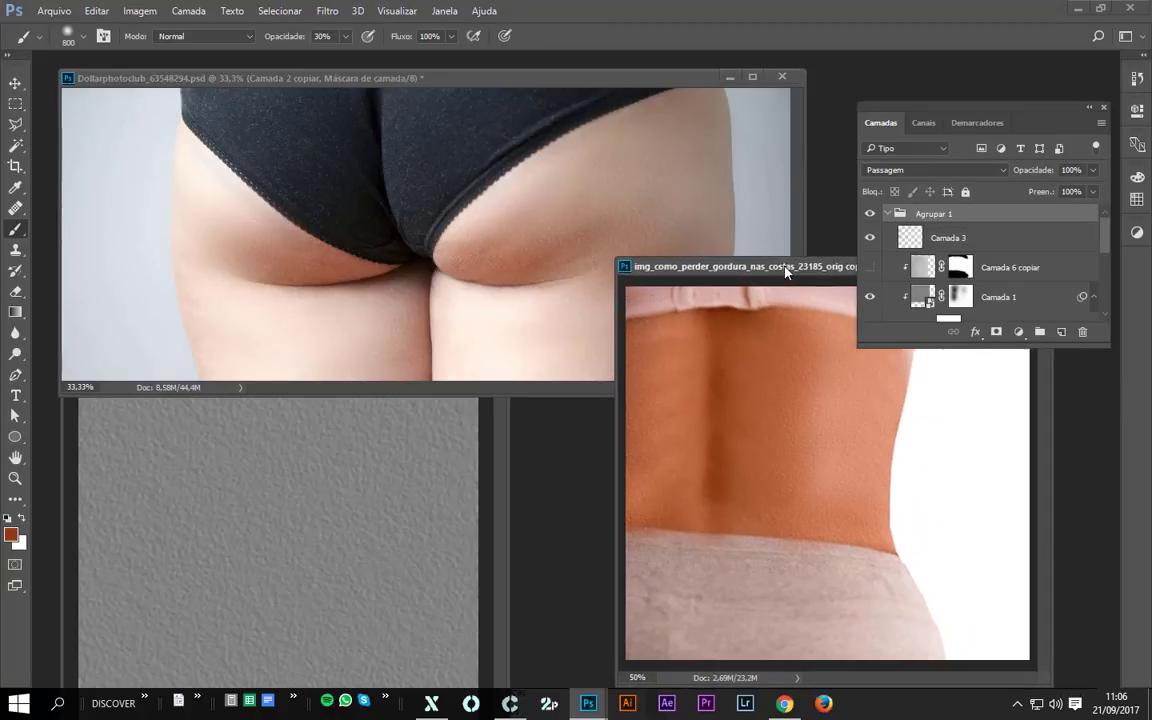
left_click(886, 214)
left_click(870, 214)
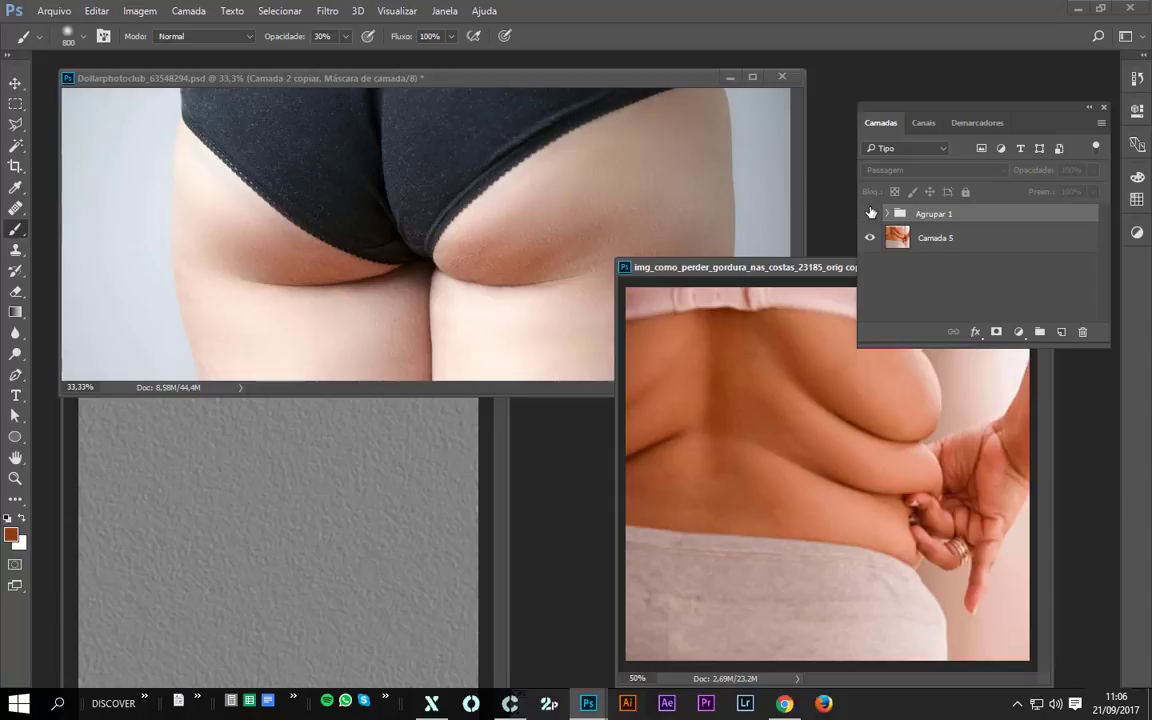
left_click_drag(766, 268, 502, 225)
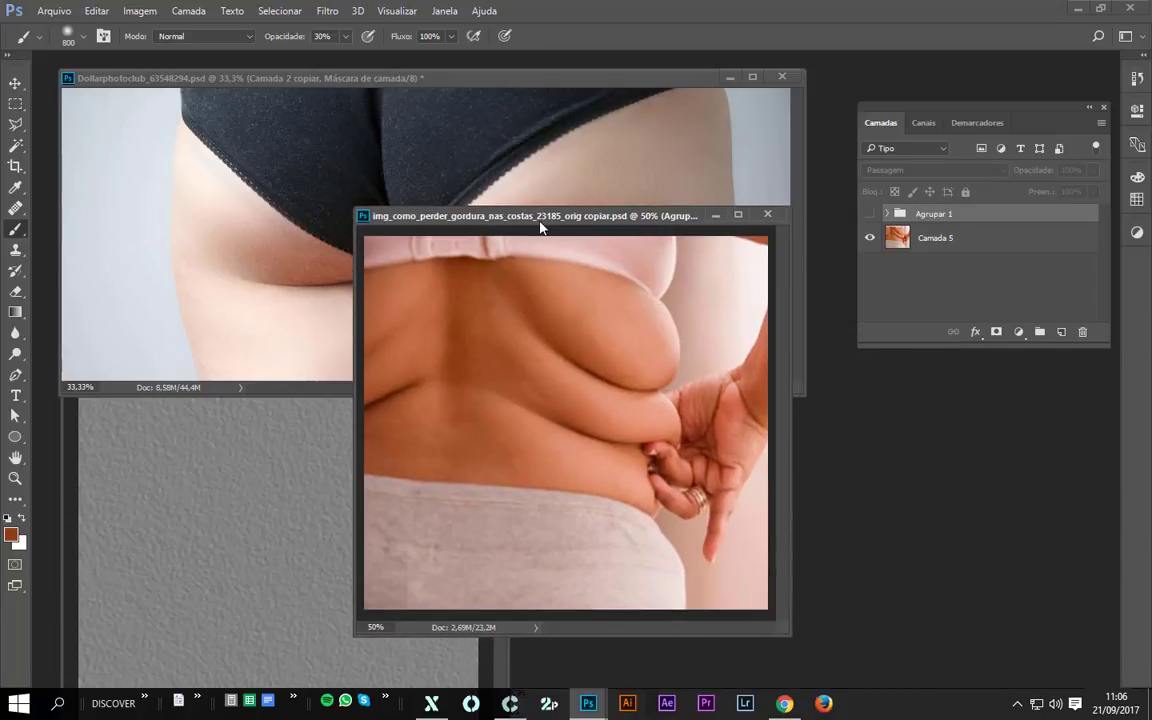
left_click(869, 216)
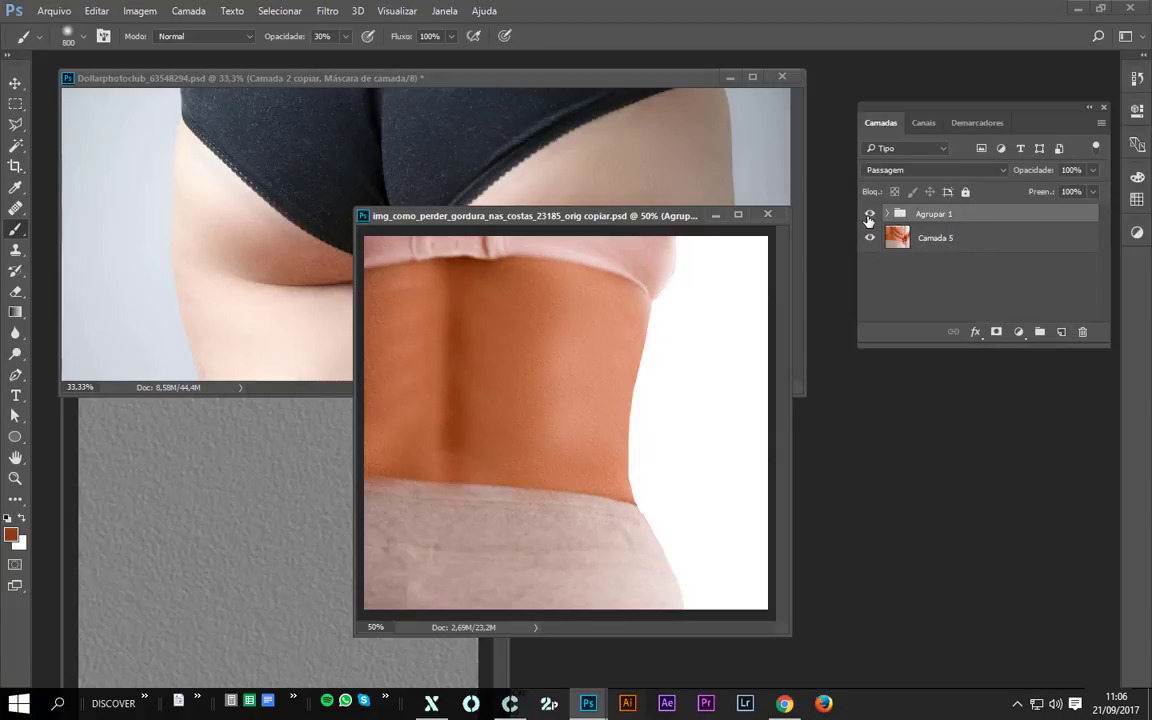
left_click(869, 216)
left_click(869, 216)
left_click_drag(599, 216, 615, 241)
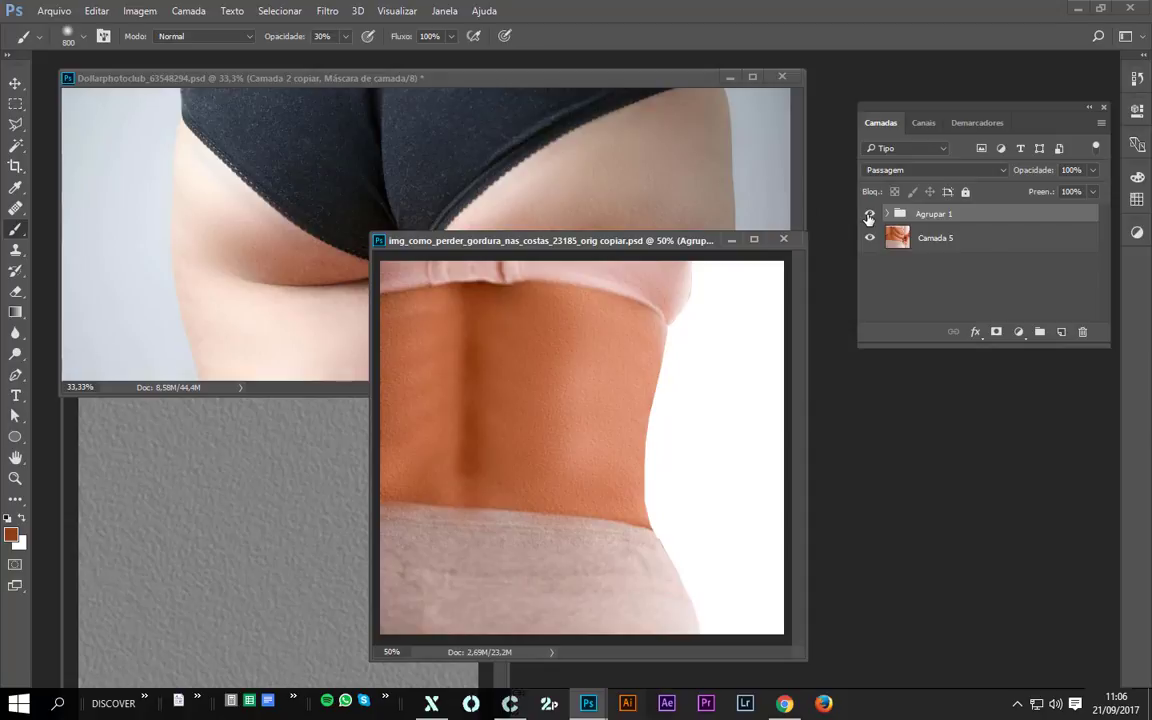
left_click(869, 216)
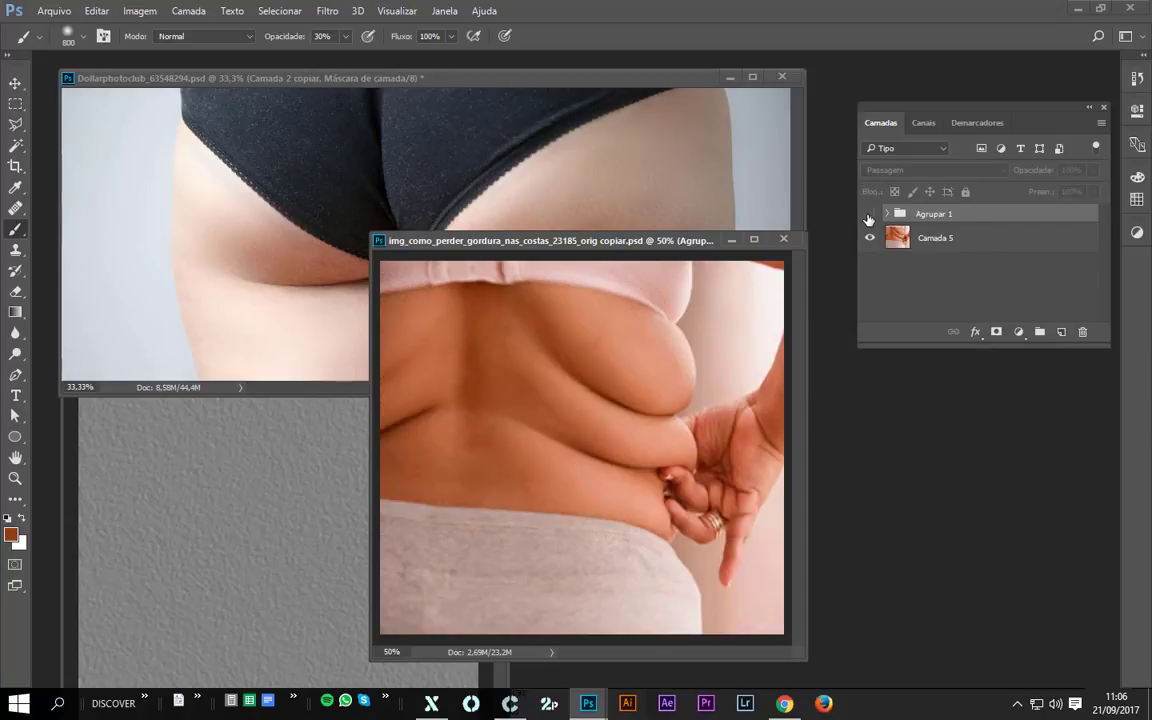
left_click(869, 215)
Step: Expand Agrupar 1 and examine the skin texture at 100% zoom with the texture layer Camada 1 off and on
left_click(886, 214)
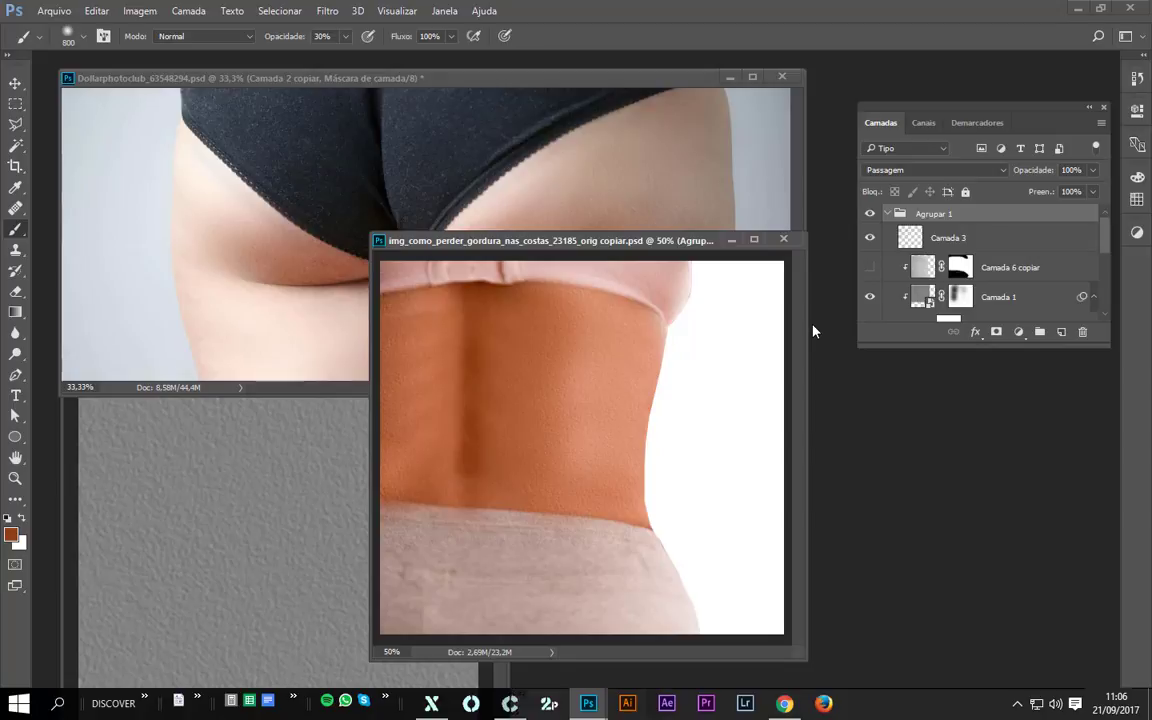
key("ctrl+plus")
key("ctrl+plus")
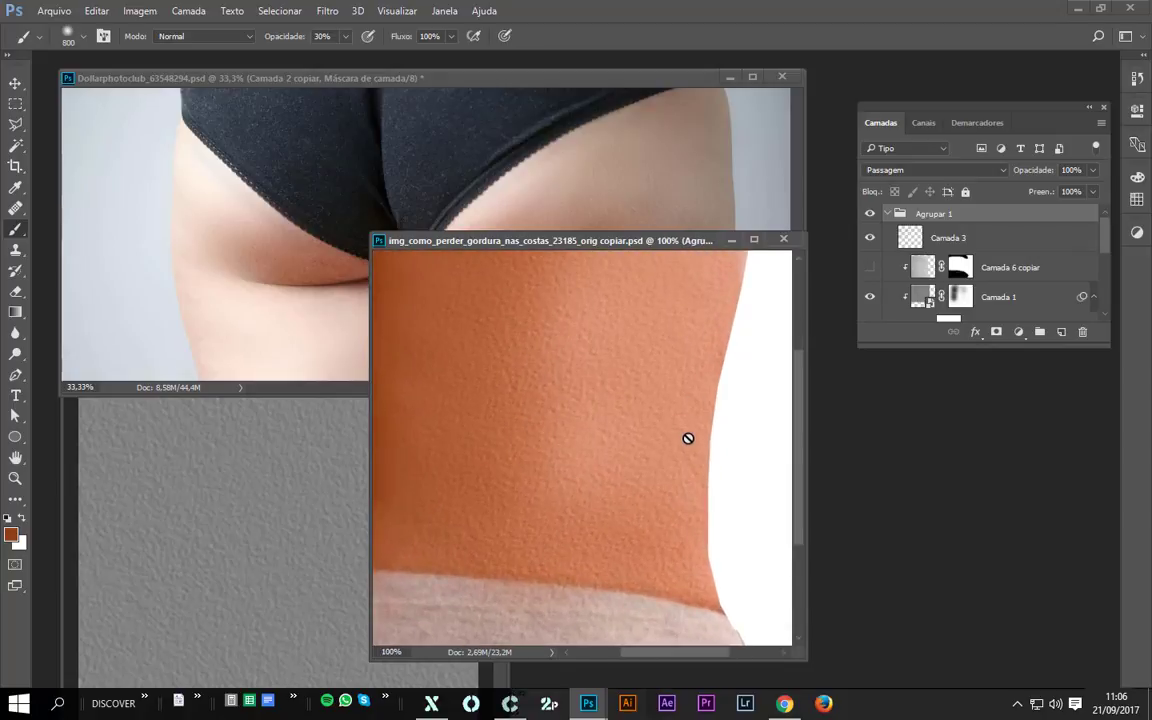
left_click_drag(618, 445, 596, 494)
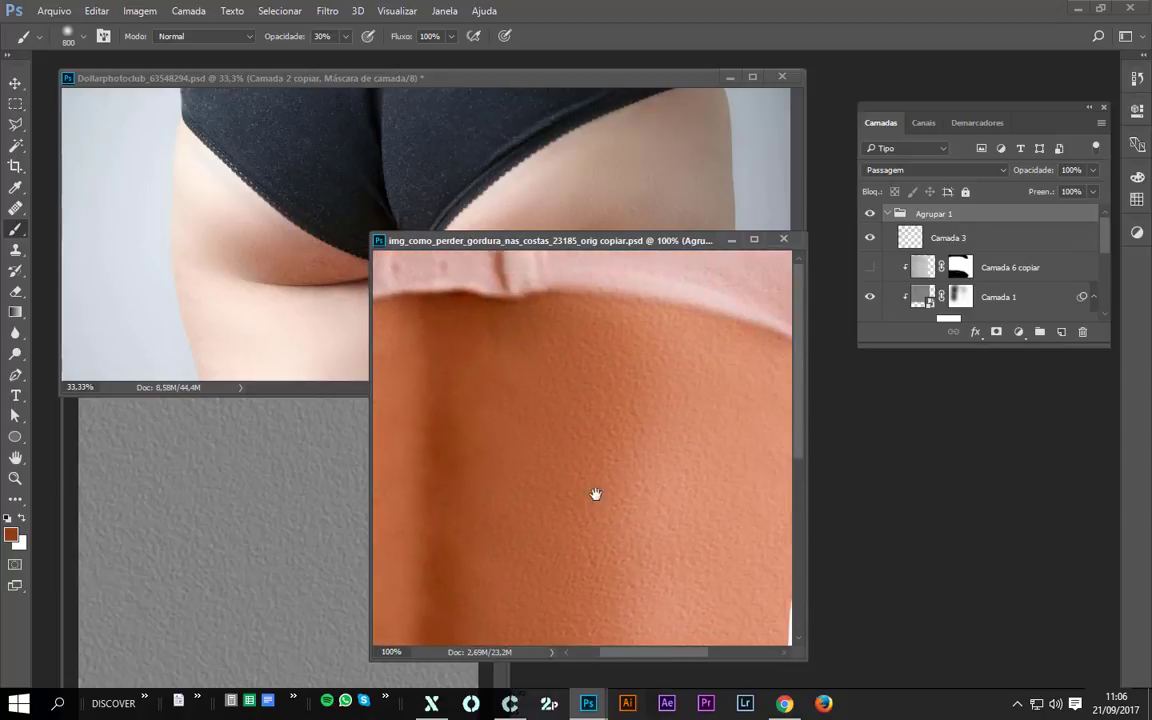
left_click(868, 300)
left_click_drag(715, 437, 612, 328)
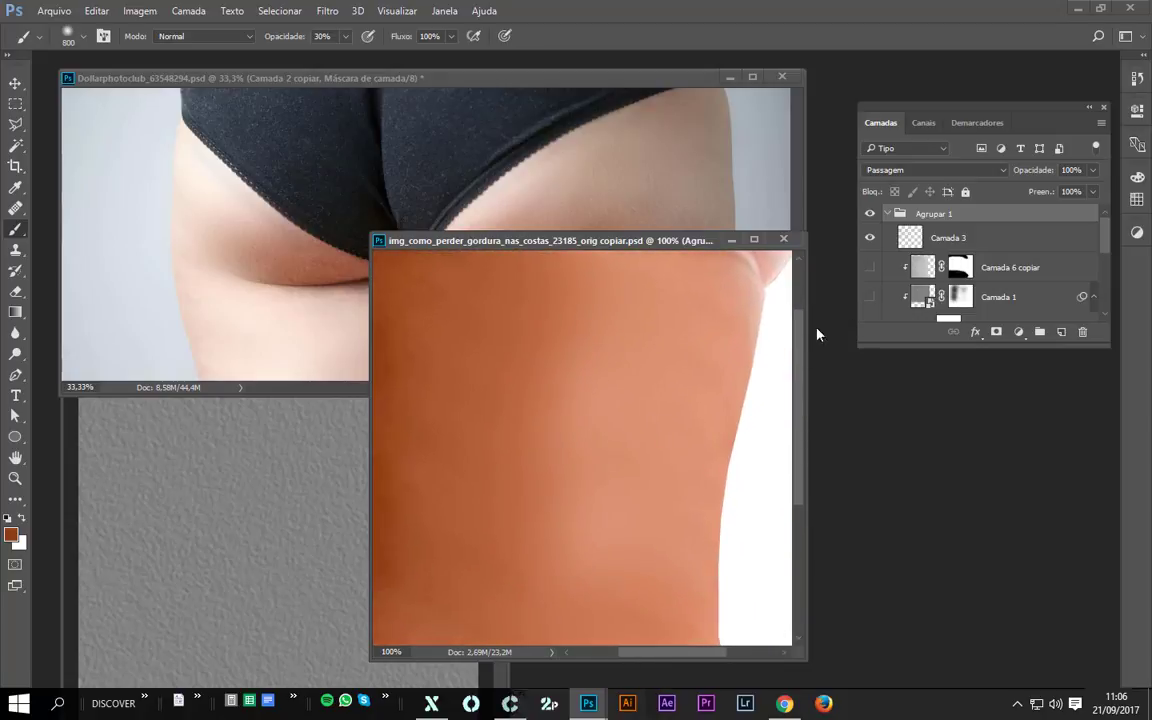
left_click(870, 297)
key("ctrl+minus")
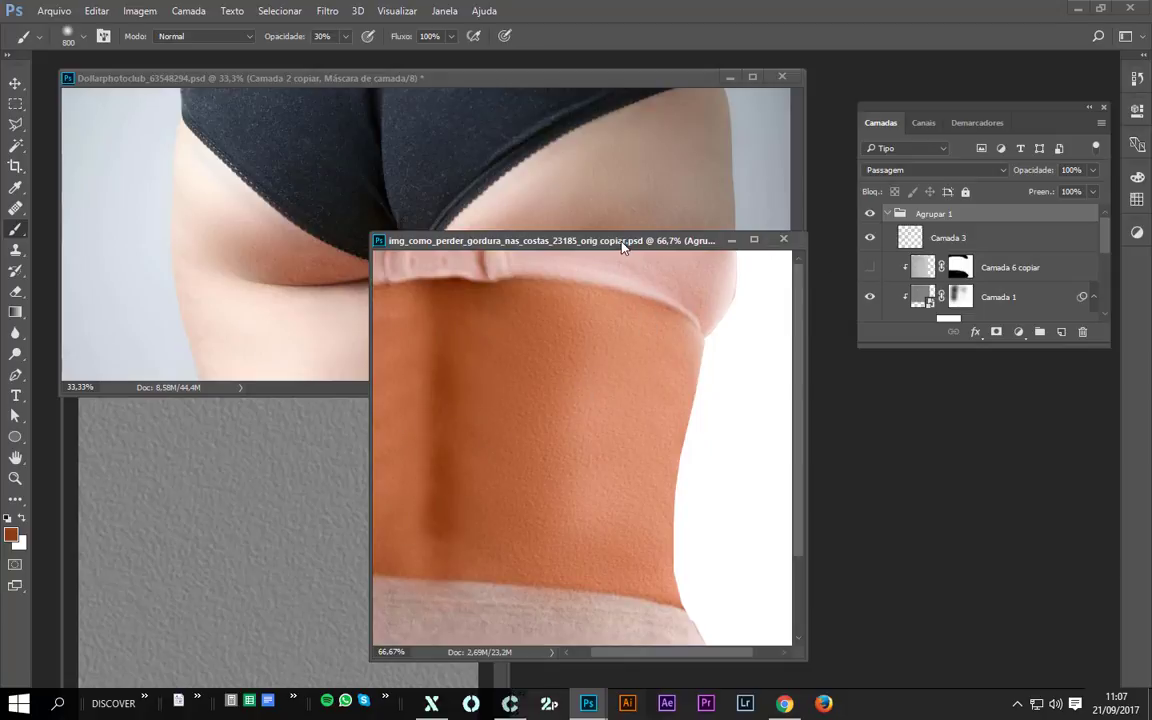
left_click_drag(622, 246, 865, 422)
Step: In Dollarphotoclub_63548294.psd, view the original Plano de Fundo alone and compare it with all retouching layers shown
left_click(590, 80)
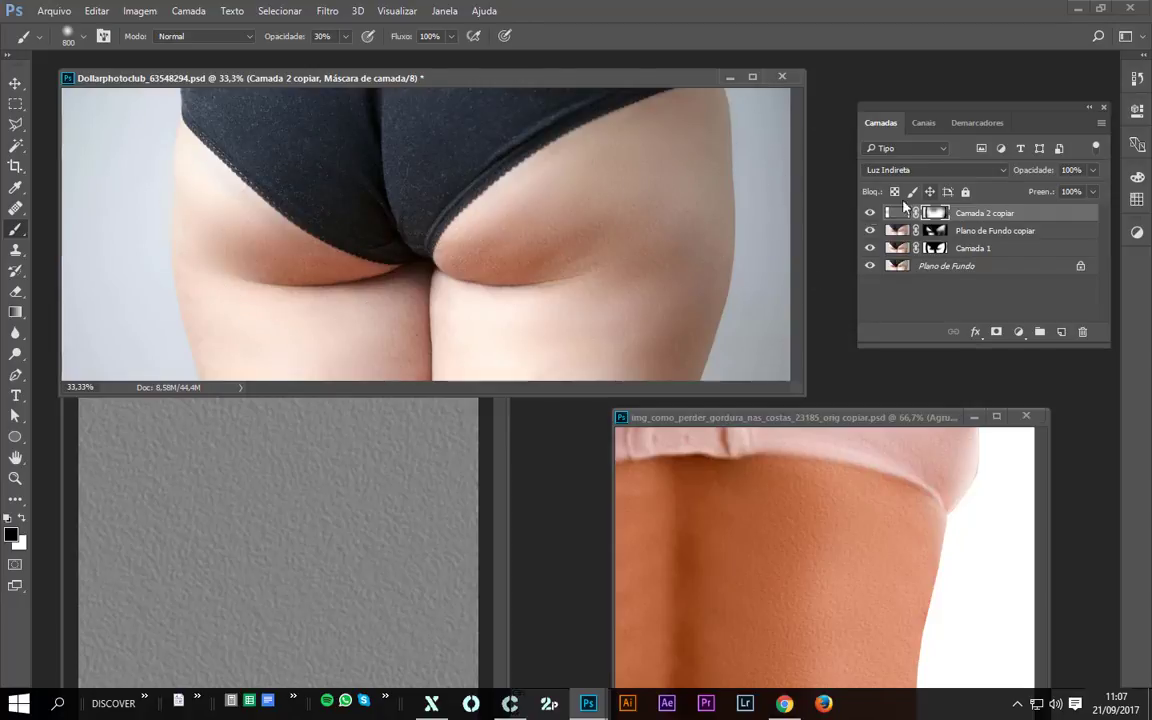
left_click(870, 263, "alt")
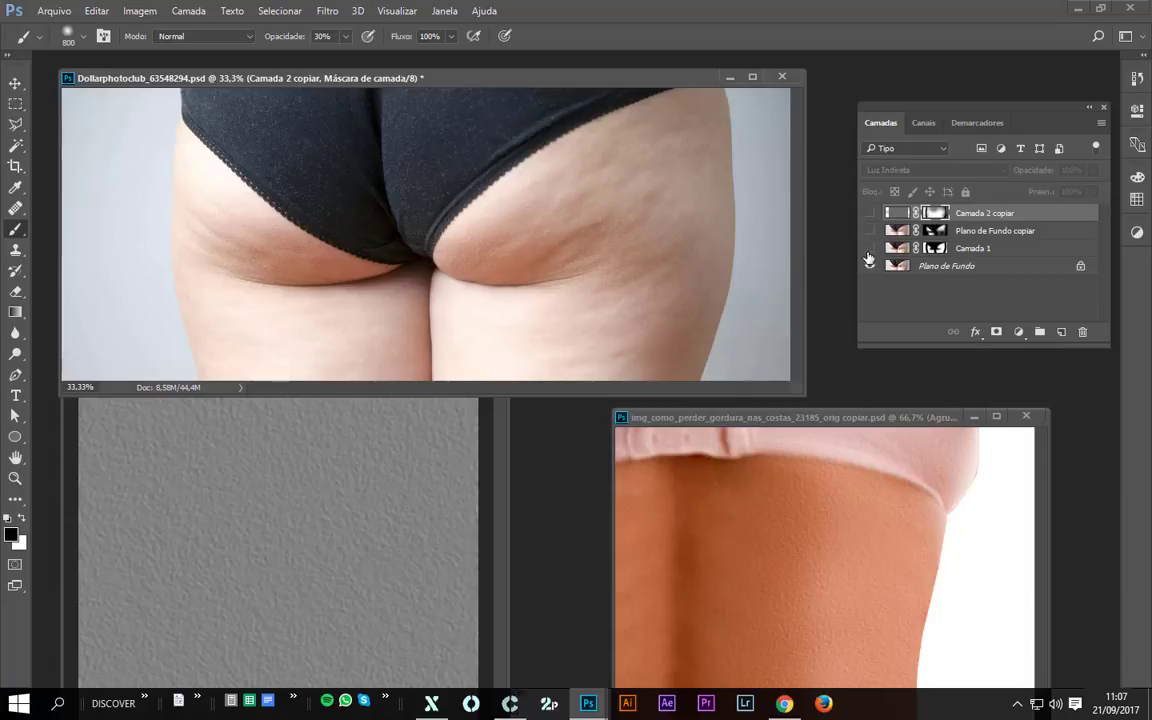
left_click_drag(869, 249, 869, 213)
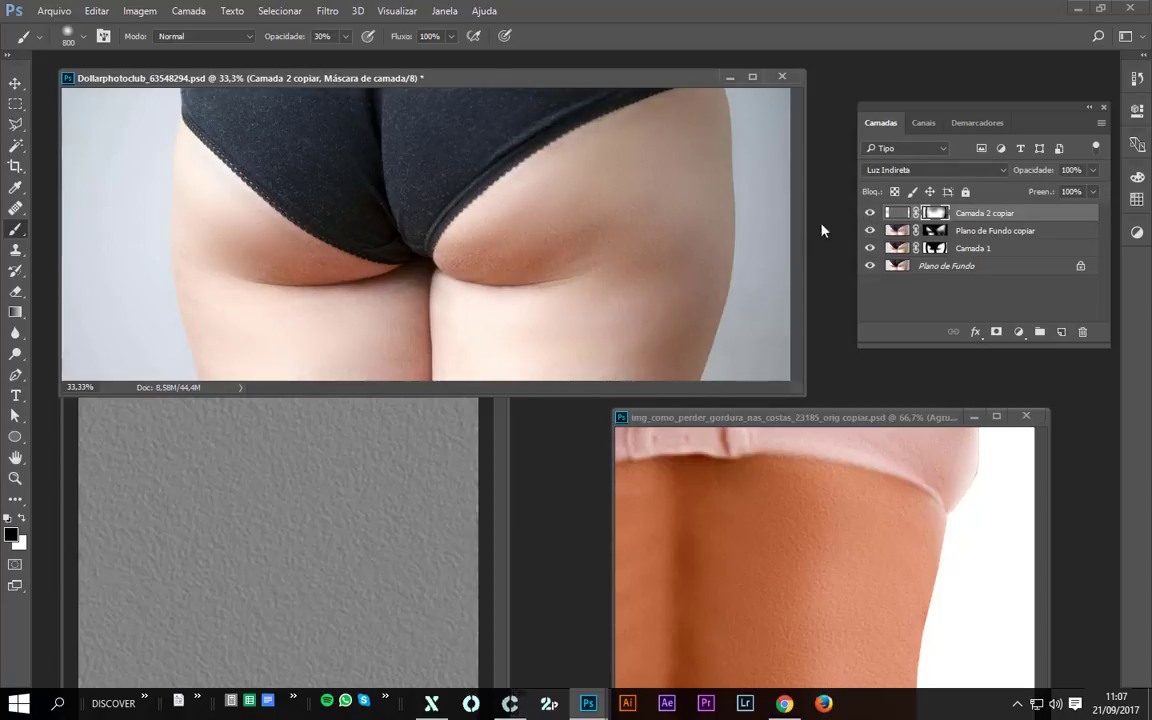
Step: Examine the texture's effect on the skin at 50% zoom by toggling the visibility of Camada 2 copiar
left_click(872, 215)
left_click(872, 215)
key("ctrl+plus")
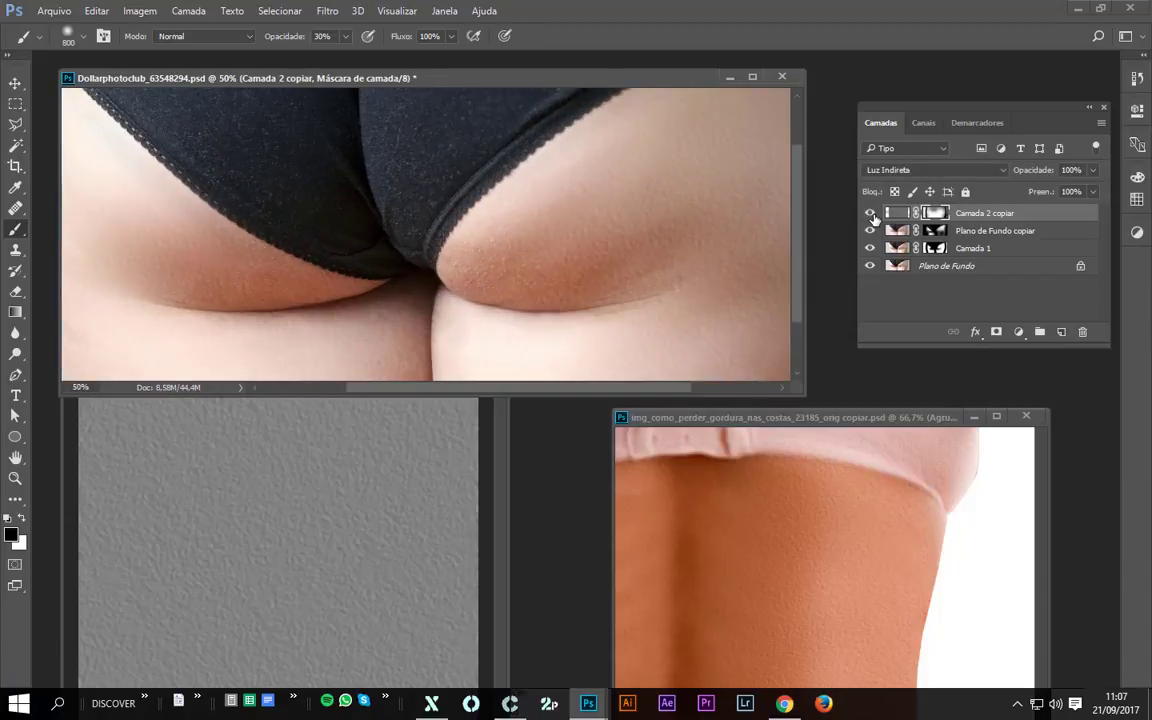
left_click_drag(702, 239, 566, 265)
left_click(871, 215)
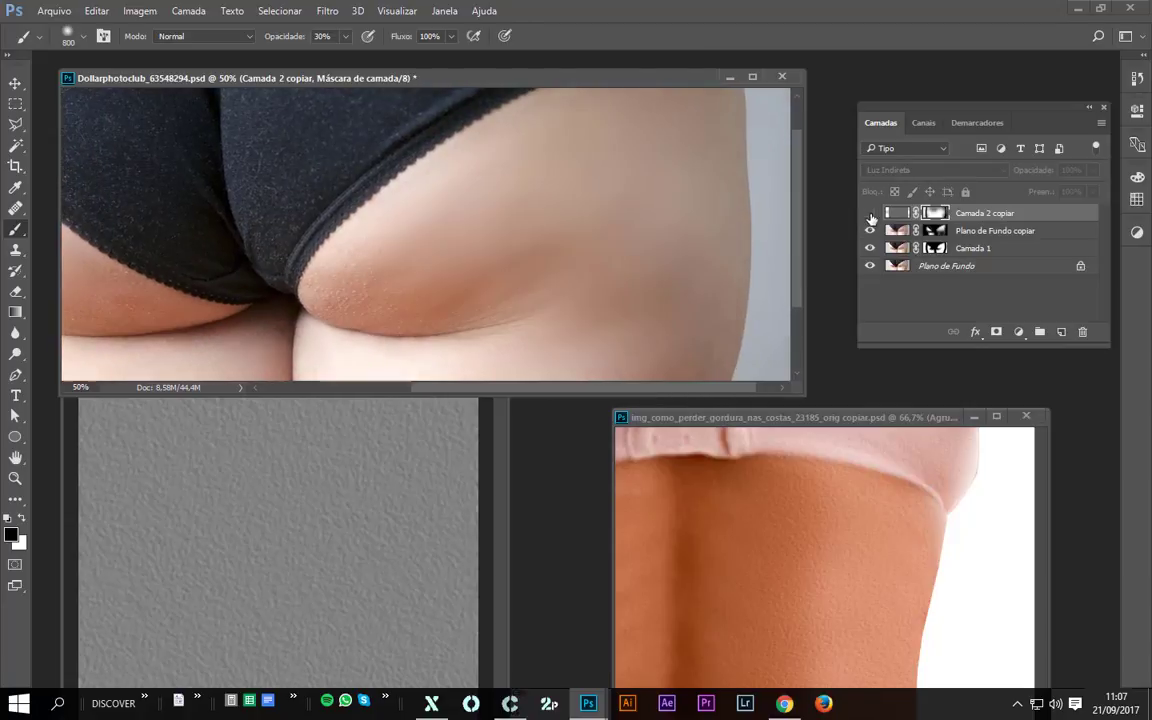
left_click(871, 215)
left_click(871, 215)
left_click(871, 215)
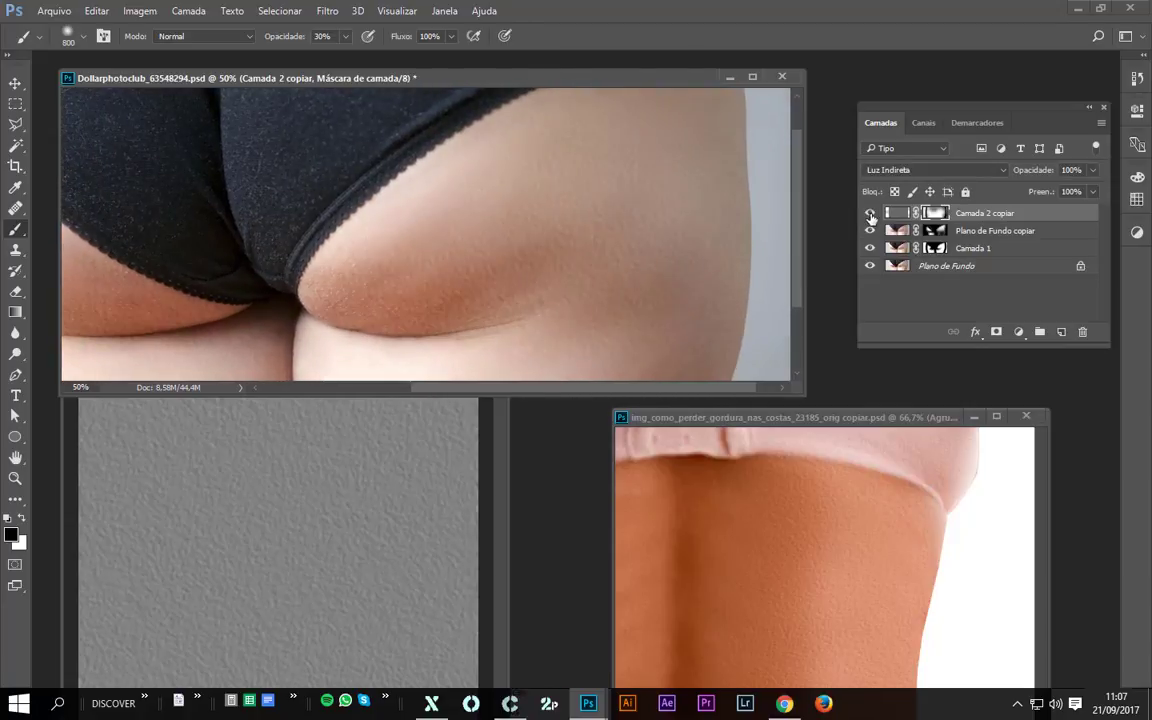
left_click(871, 215)
left_click(871, 215)
left_click(871, 215)
left_click(871, 215)
key("ctrl+minus")
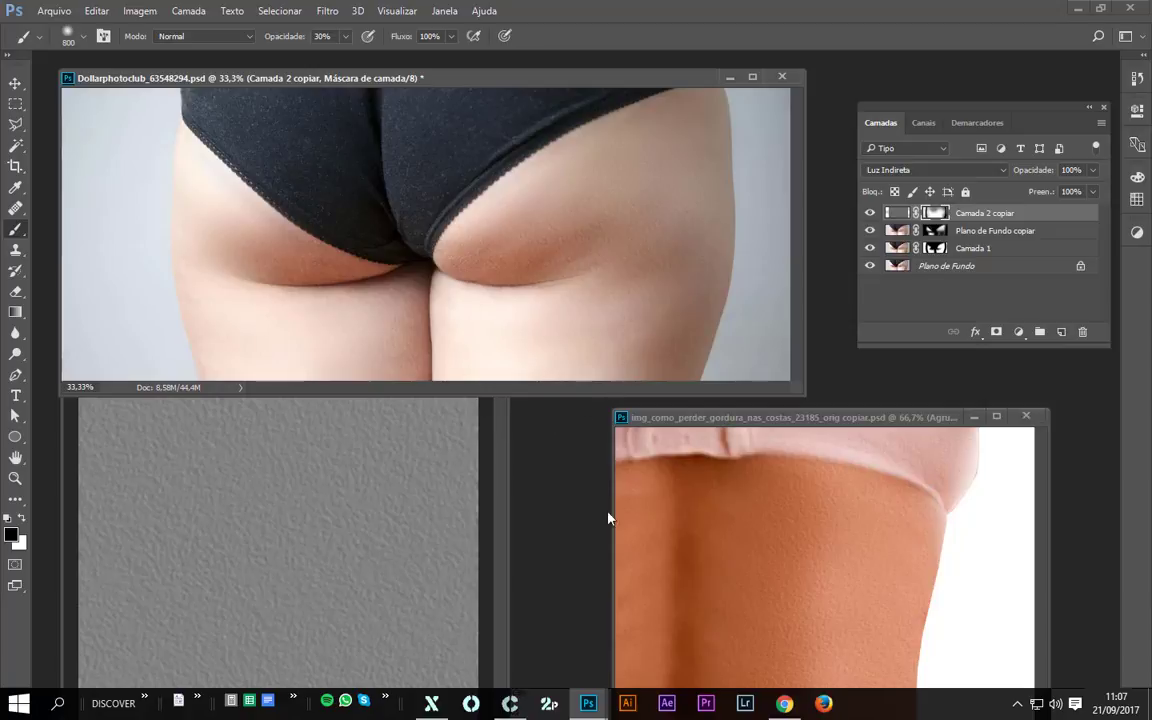
Step: Create a new 1500 x 1500 pixel document at 72 pixels per inch, in 8-bit RGB with a white background
left_click(489, 442)
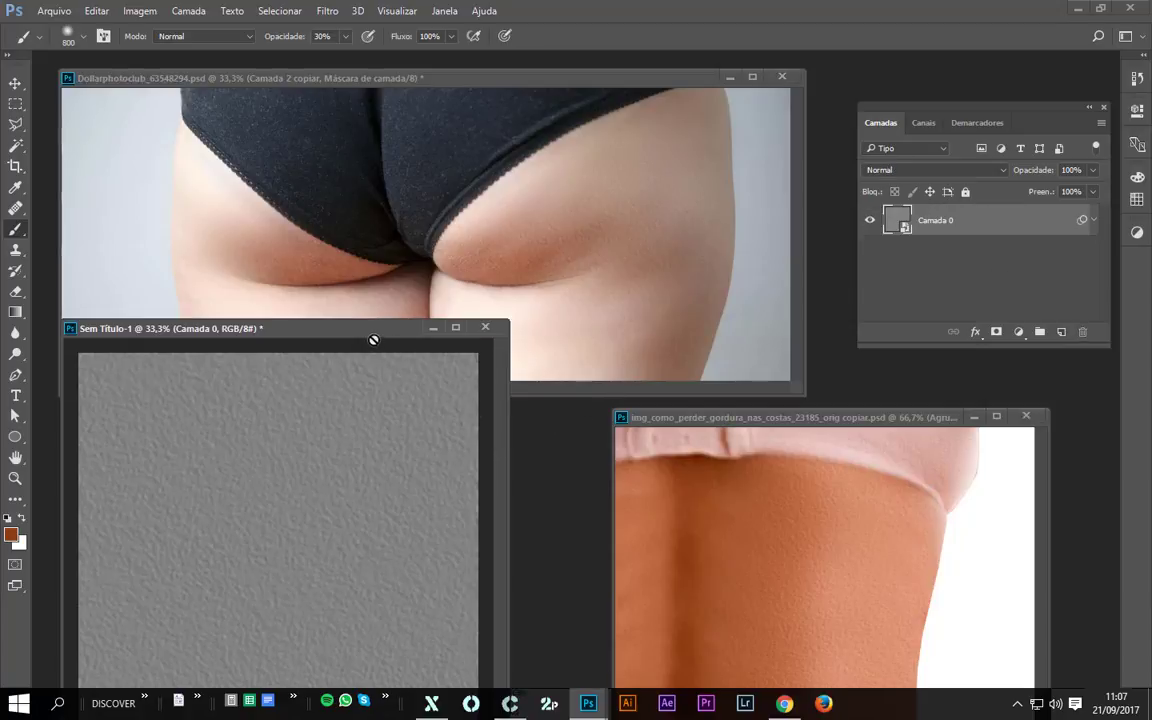
left_click_drag(373, 336, 435, 166)
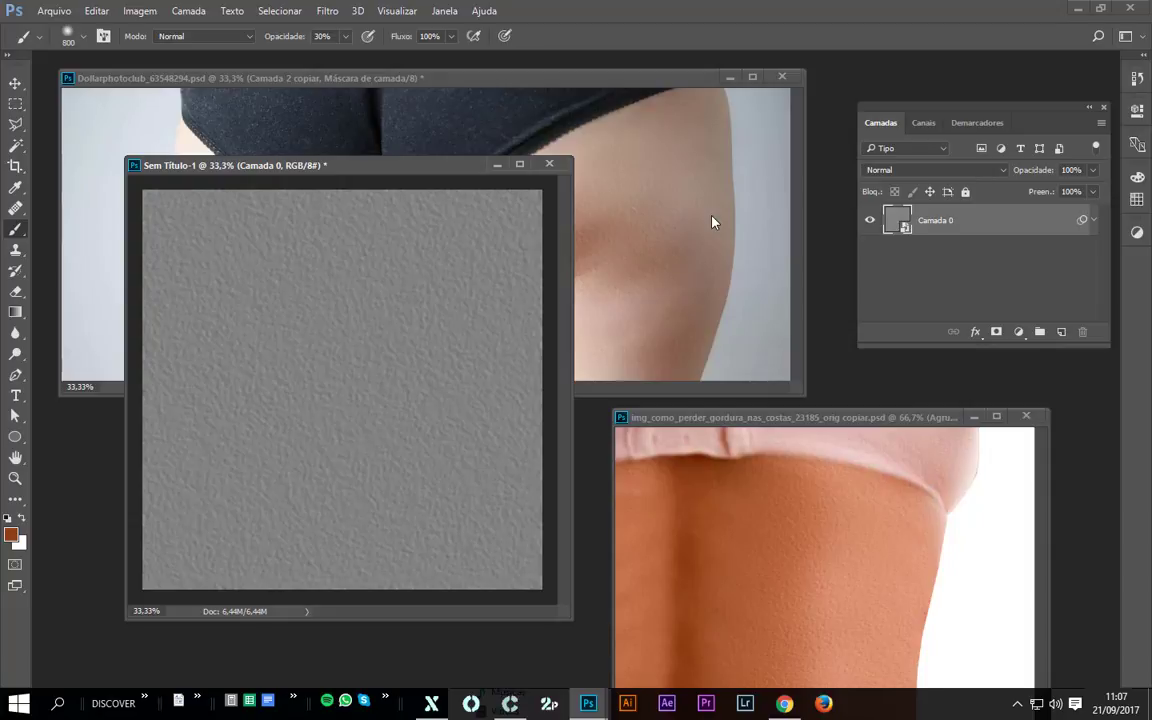
key("ctrl+n")
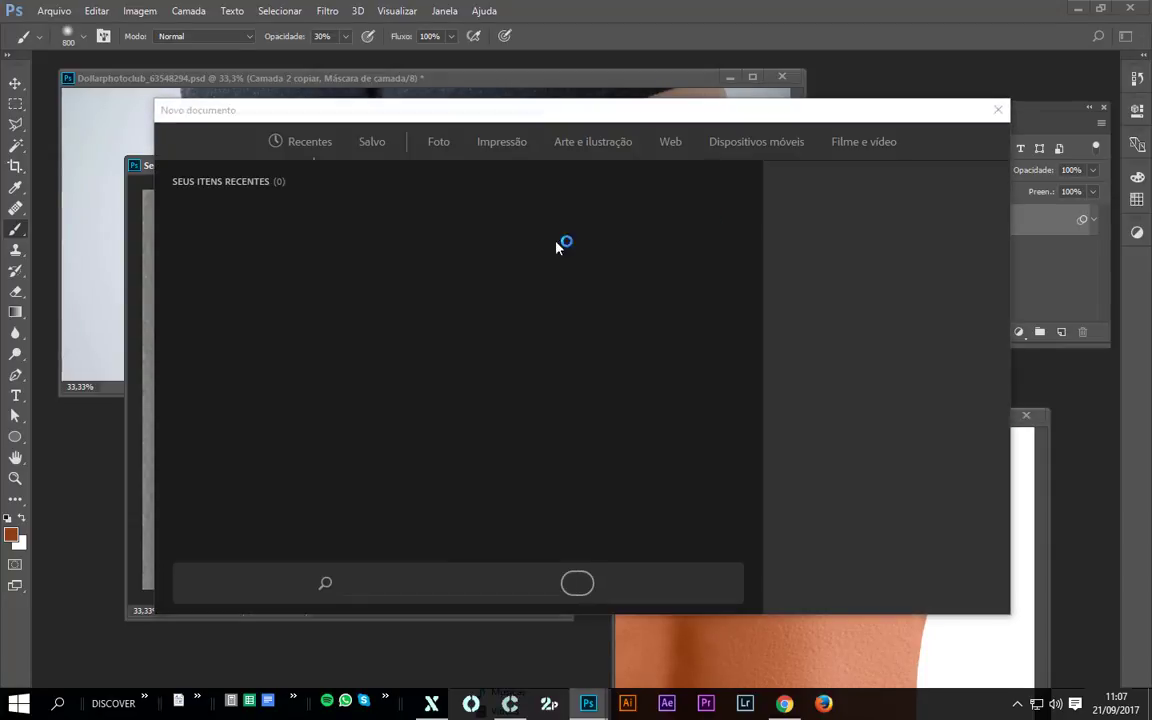
mouse_move(622, 113)
left_mouse_down()
mouse_move(608, 118)
mouse_move(639, 126)
left_mouse_up()
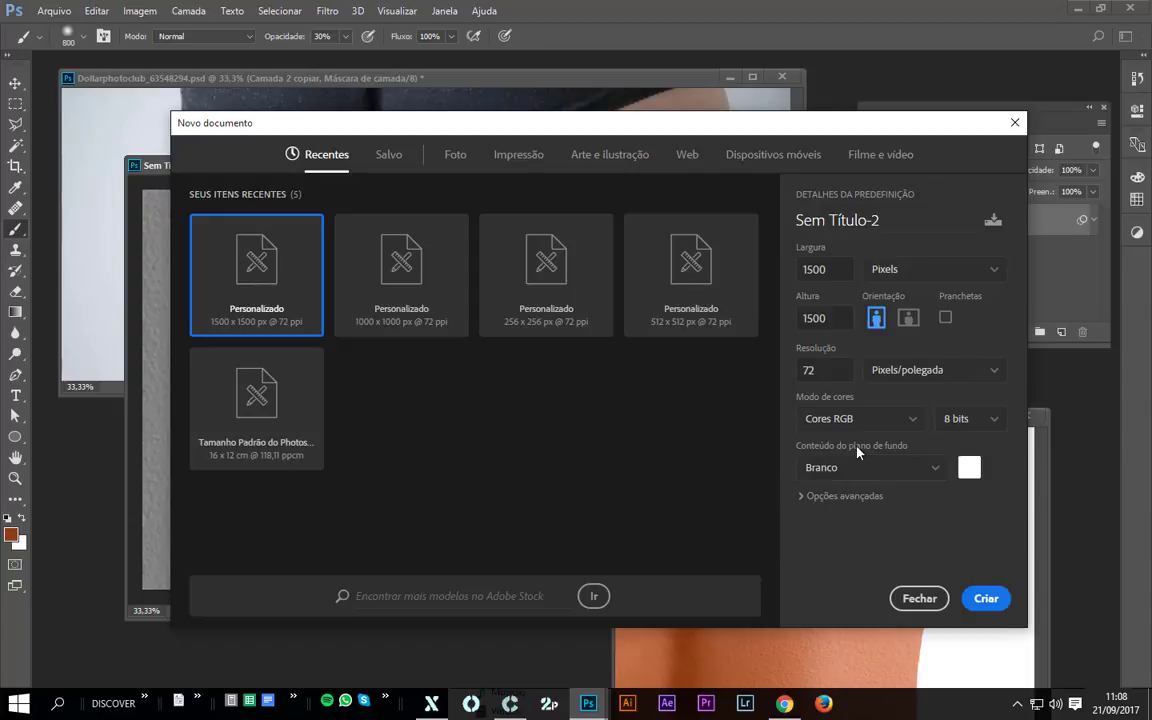
double_click(828, 269)
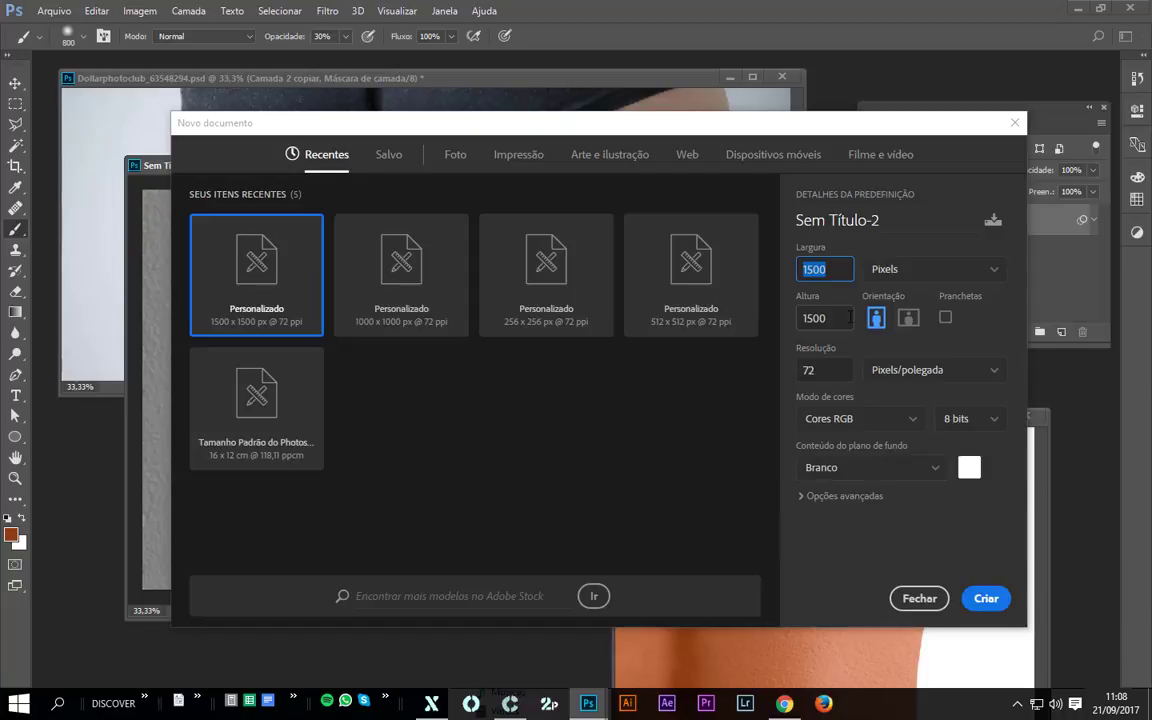
key("Return")
left_click(821, 269)
left_click(819, 318)
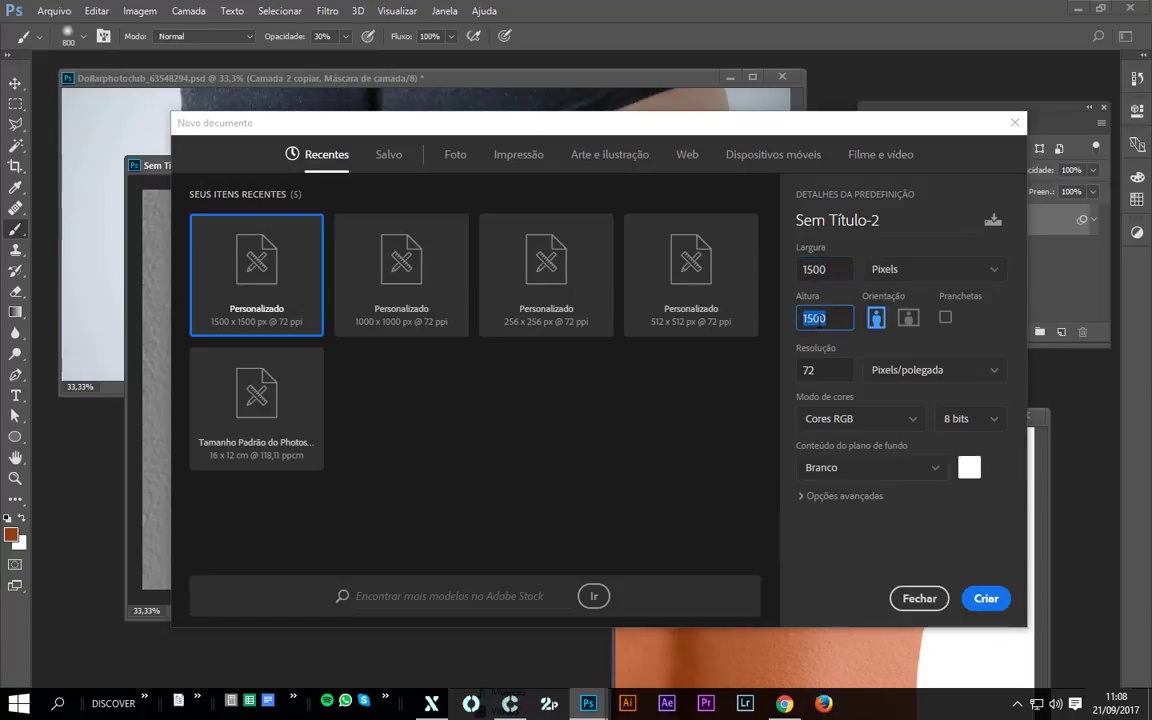
left_click(986, 598)
Step: Convert the new document's locked background into the regular layer Camada 0 and minimize the Sem Título-1 document
left_click(342, 162)
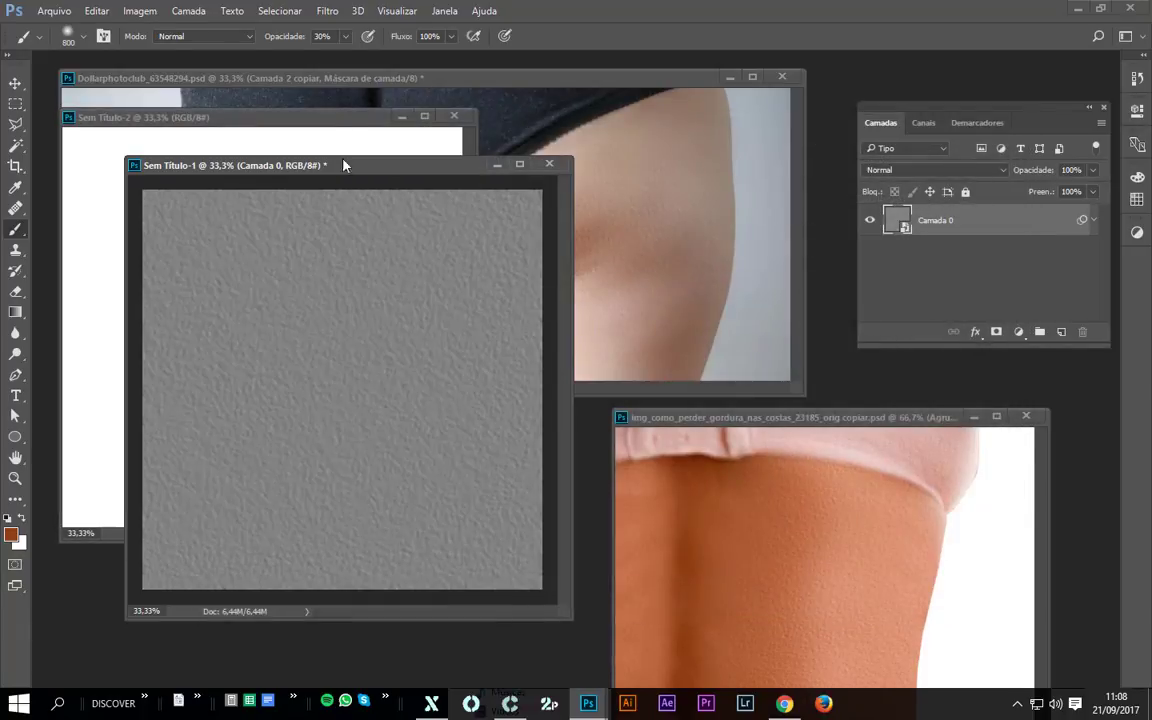
left_click_drag(342, 116, 602, 224)
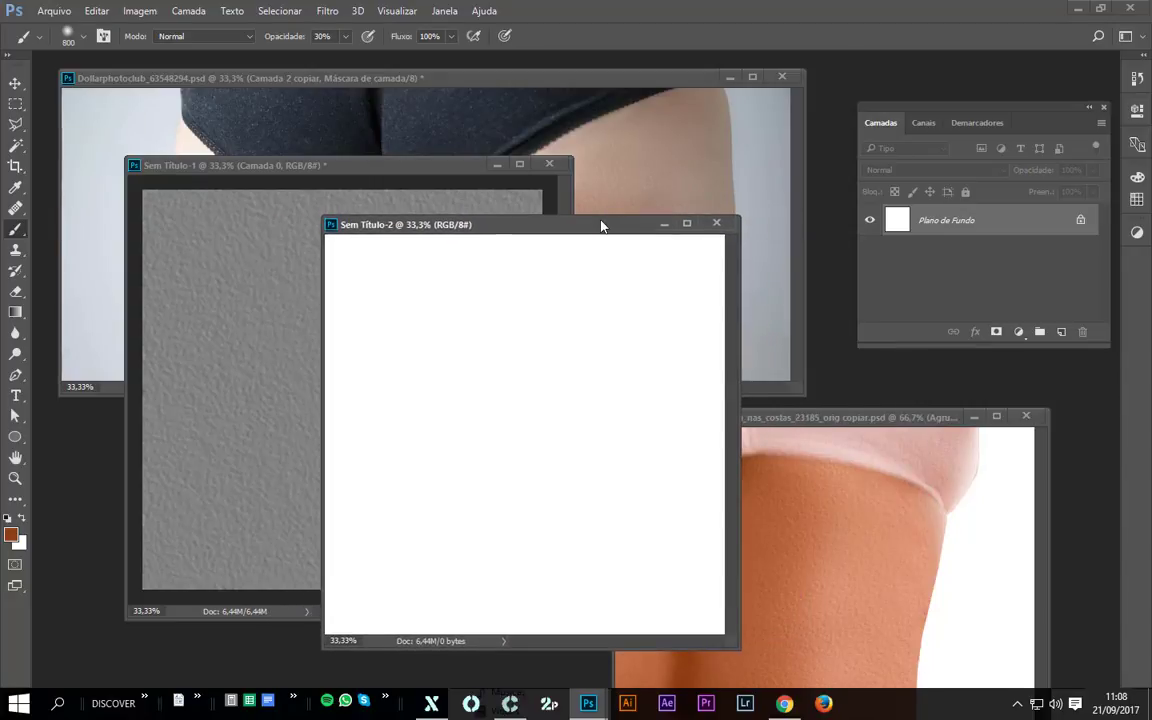
double_click(1011, 227)
left_click(740, 226)
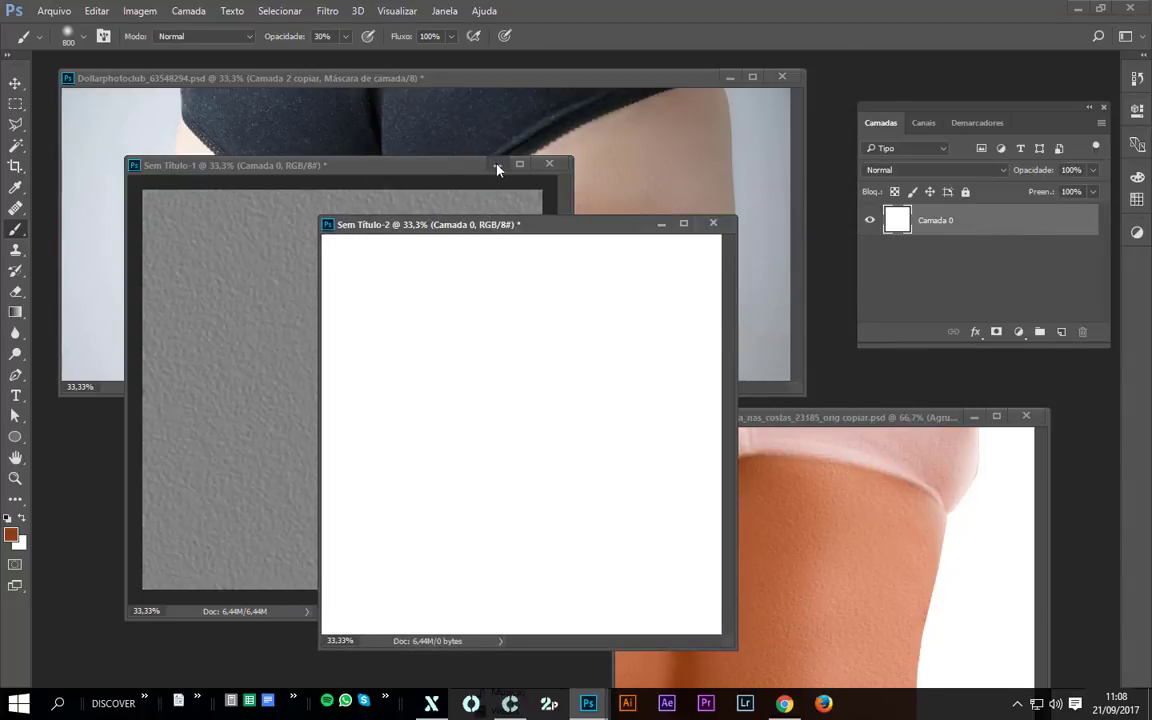
left_click(497, 166)
left_click_drag(609, 230, 469, 194)
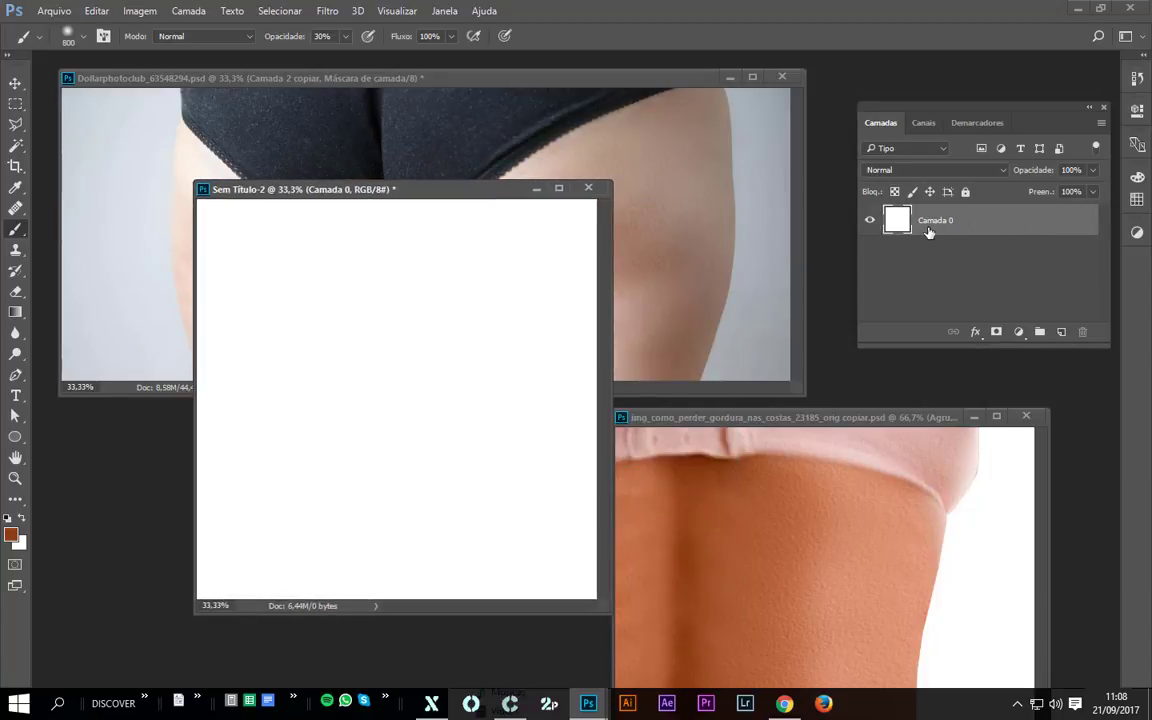
Step: Fill Camada 0 with 50% gray in Normal mode at 100% opacity
left_click(97, 11)
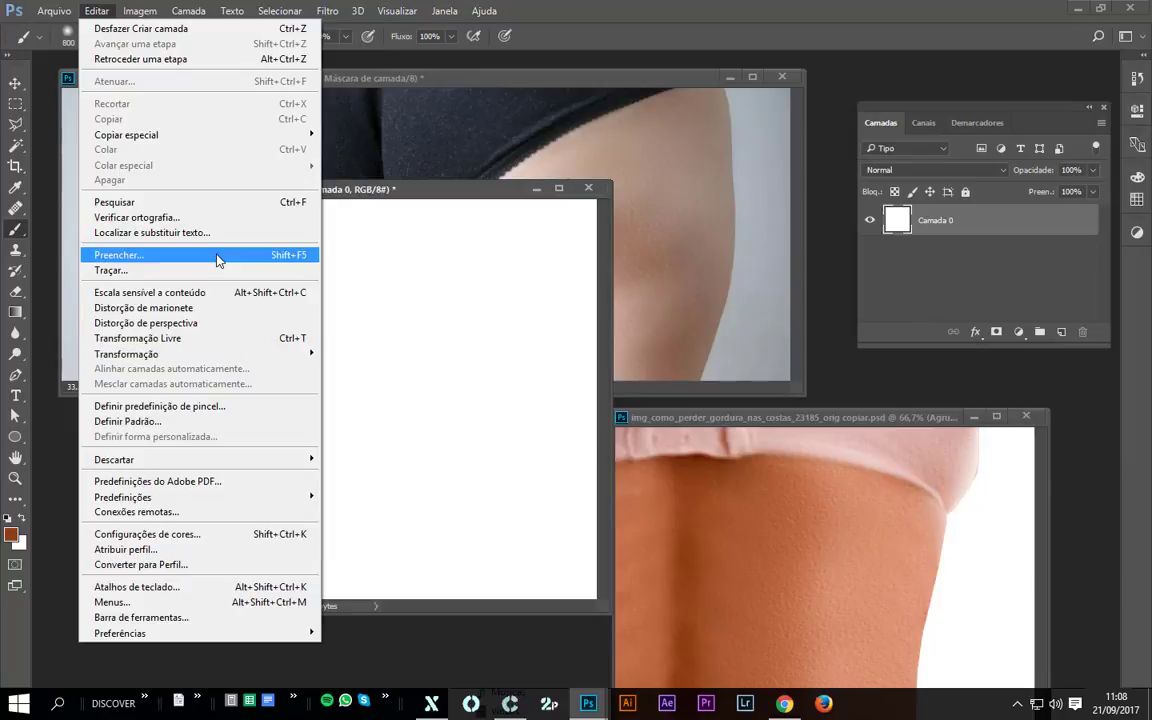
left_click(300, 256)
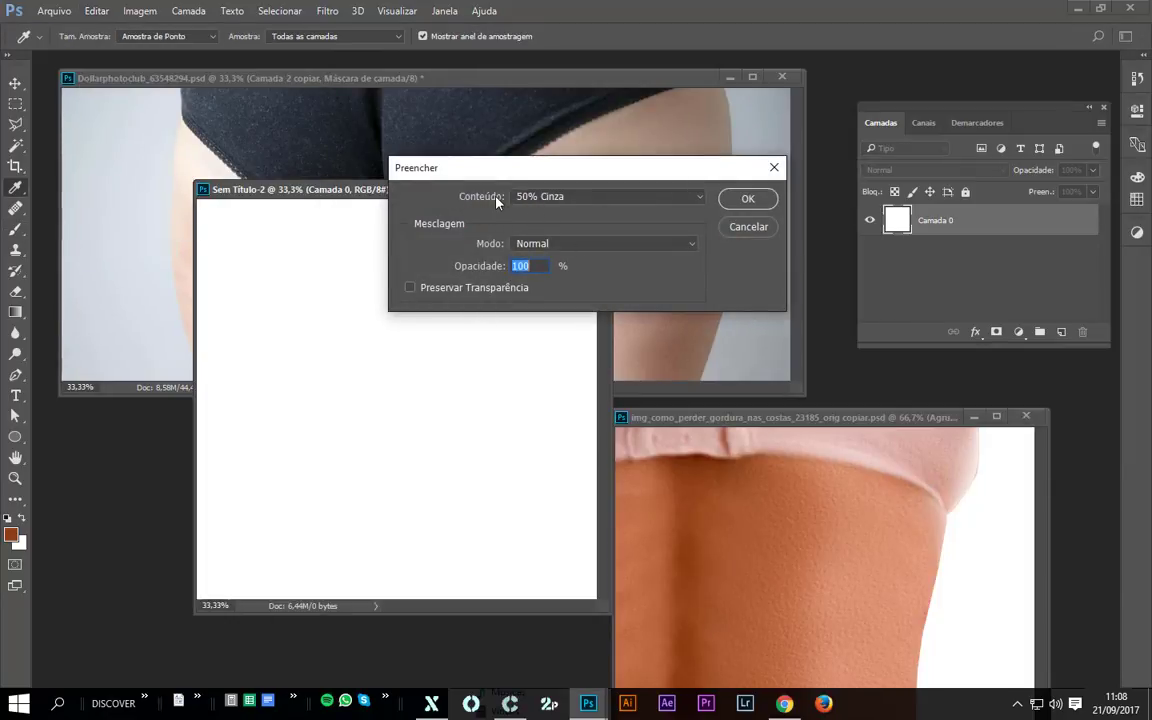
left_click(545, 196)
left_click(562, 314)
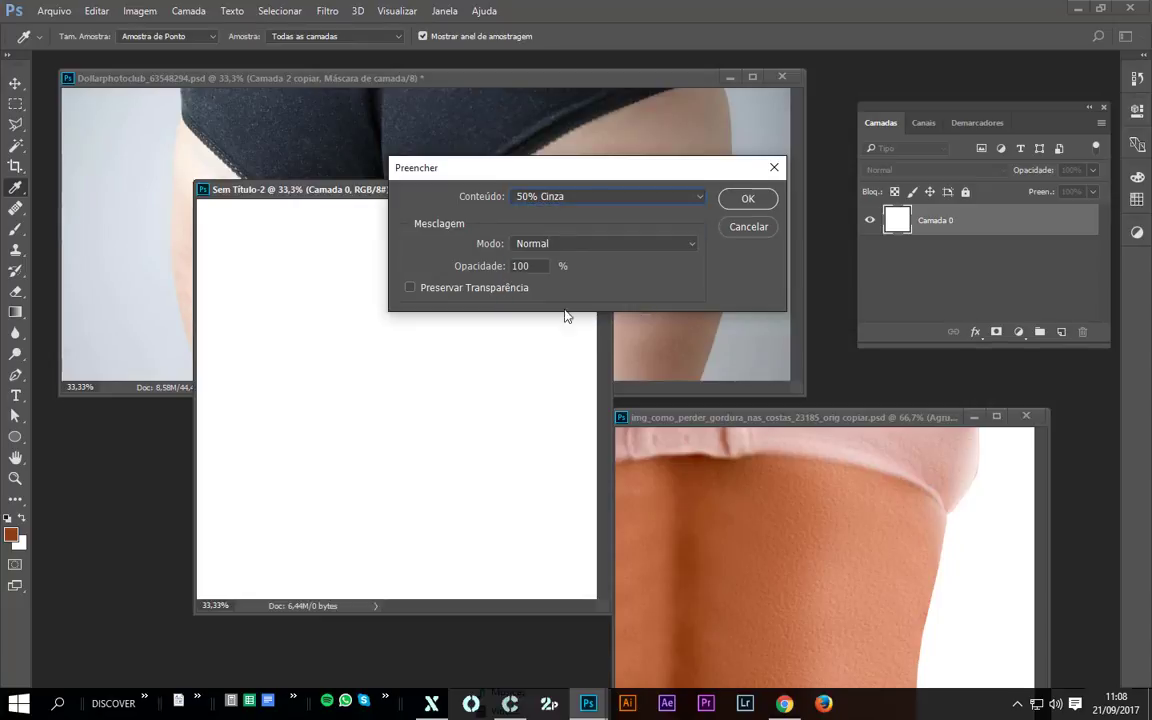
left_click(746, 199)
key("b")
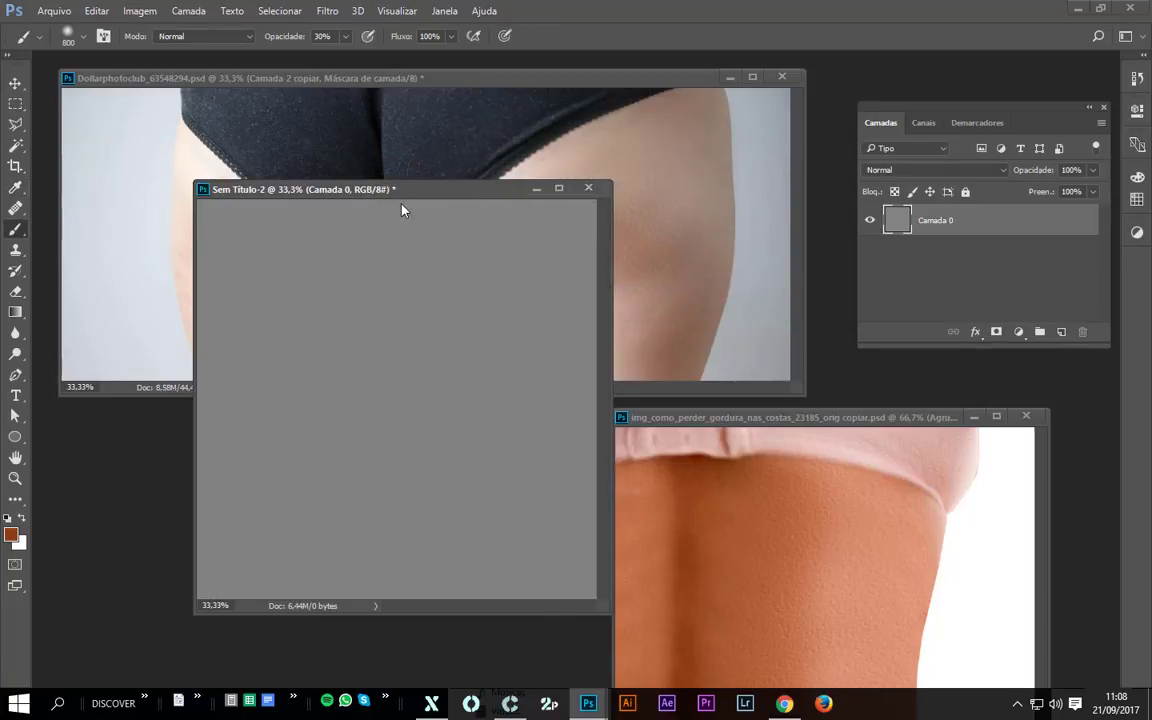
Step: Convert Camada 0 of the Sem Título-2 document into a smart object
mouse_move(462, 188)
left_mouse_down()
mouse_move(426, 247)
mouse_move(408, 197)
left_mouse_up()
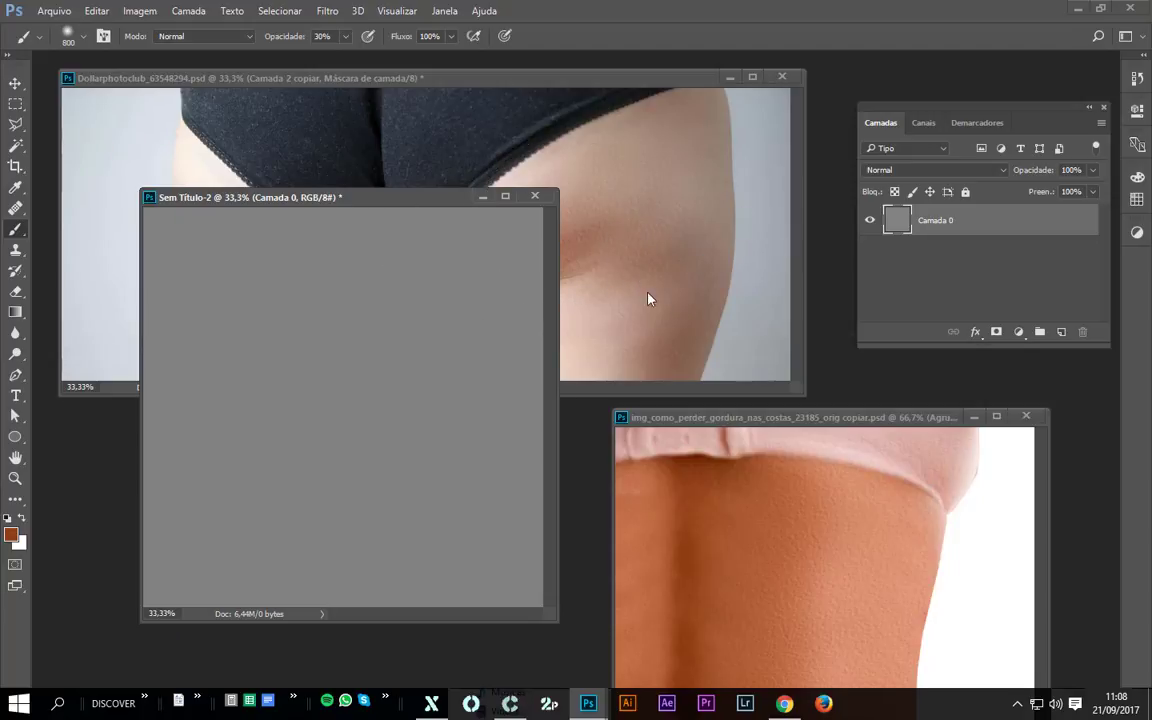
right_click(1014, 223)
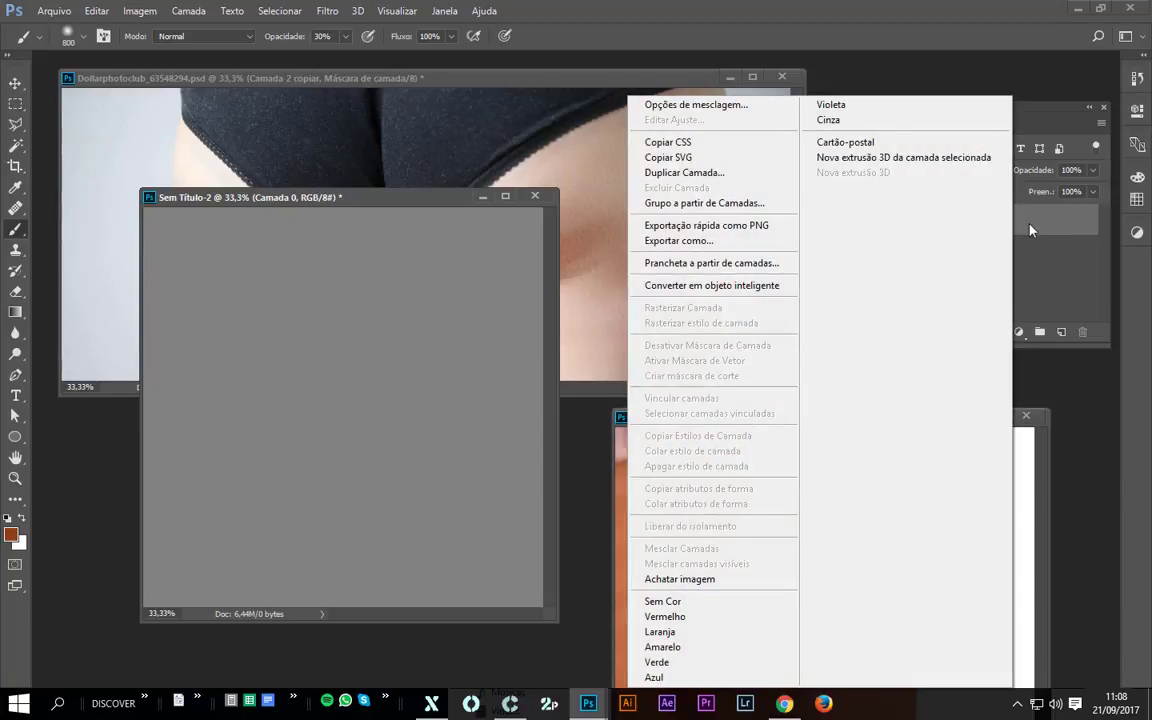
left_click(1048, 236)
right_click(995, 229)
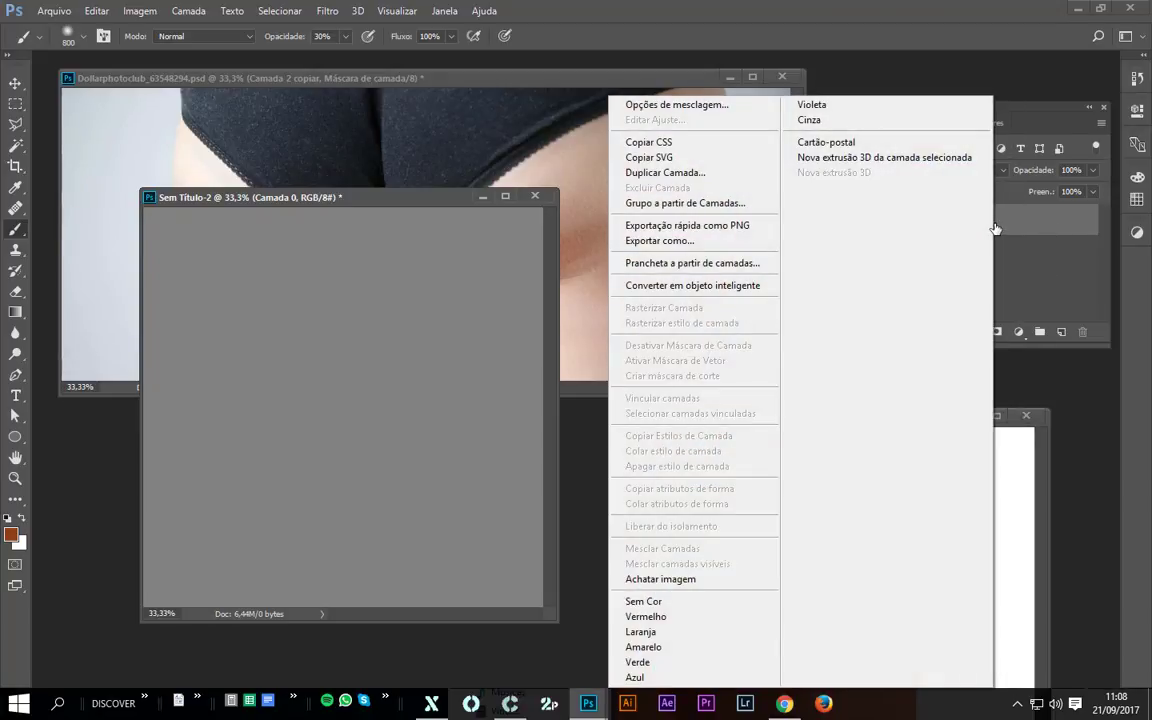
left_click(751, 286)
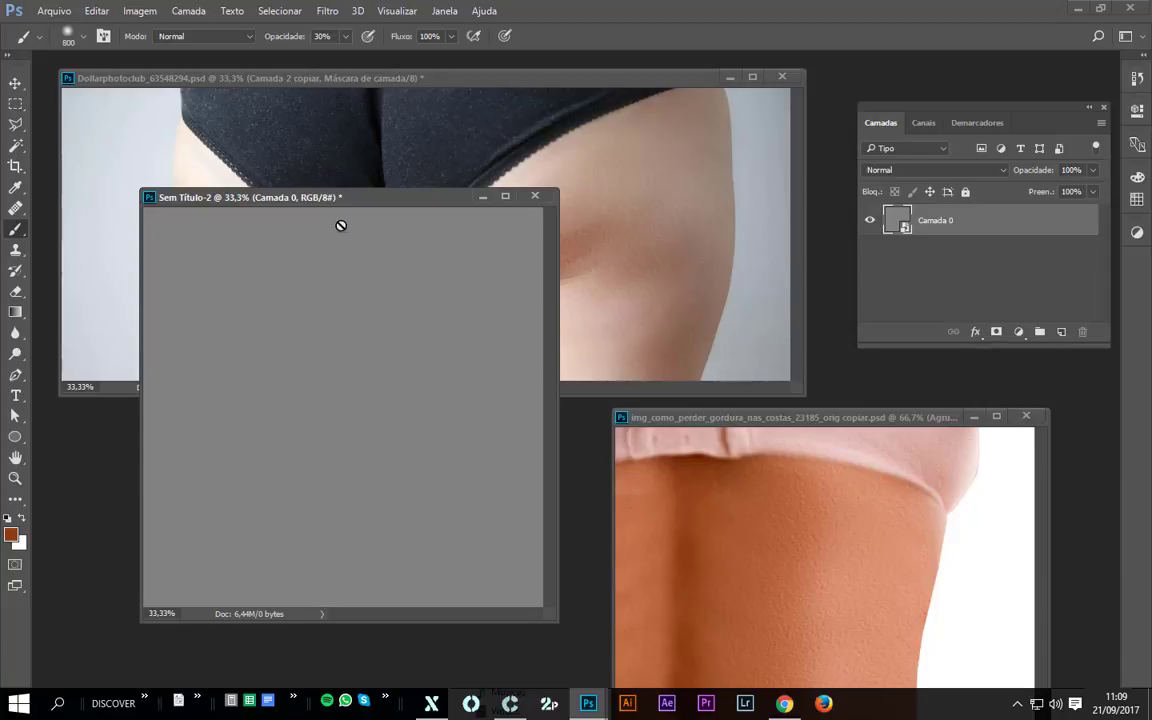
left_click_drag(351, 206, 331, 197)
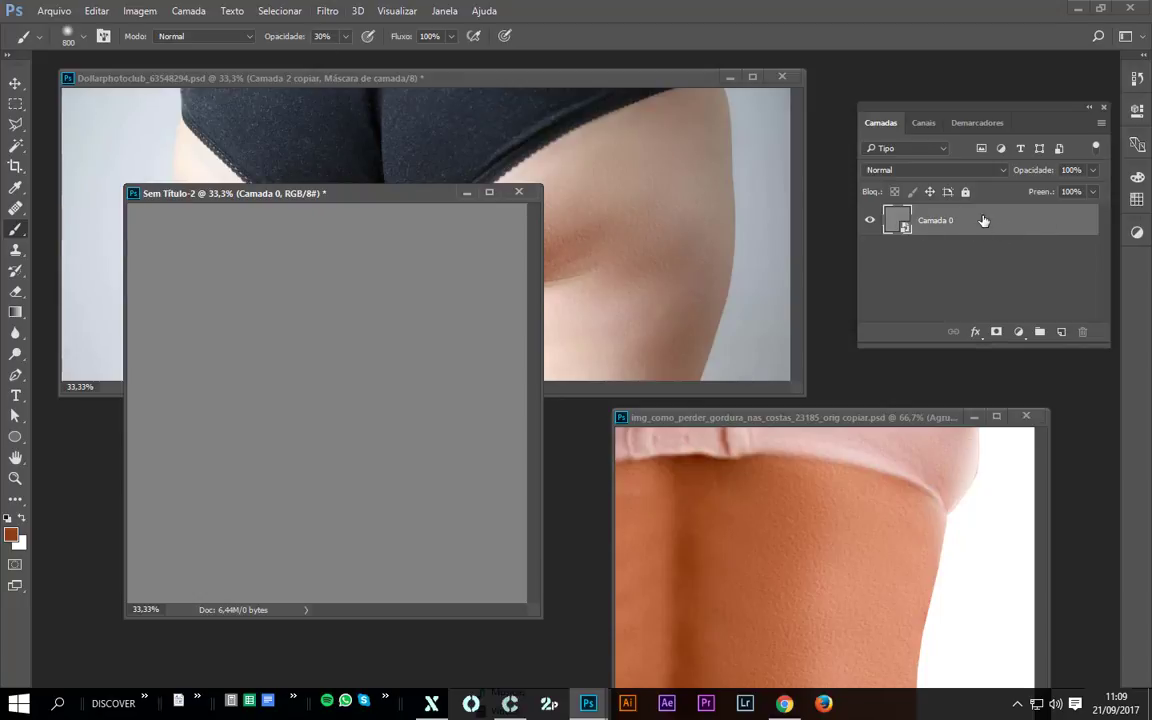
left_click(330, 12)
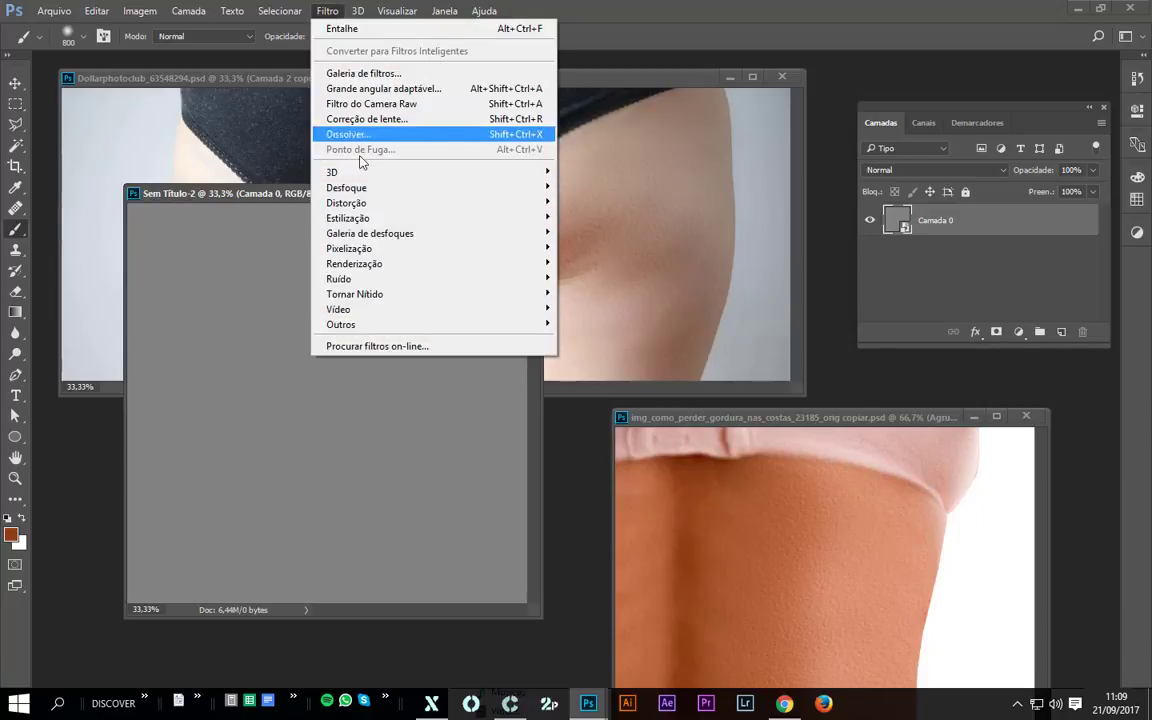
mouse_move(389, 284)
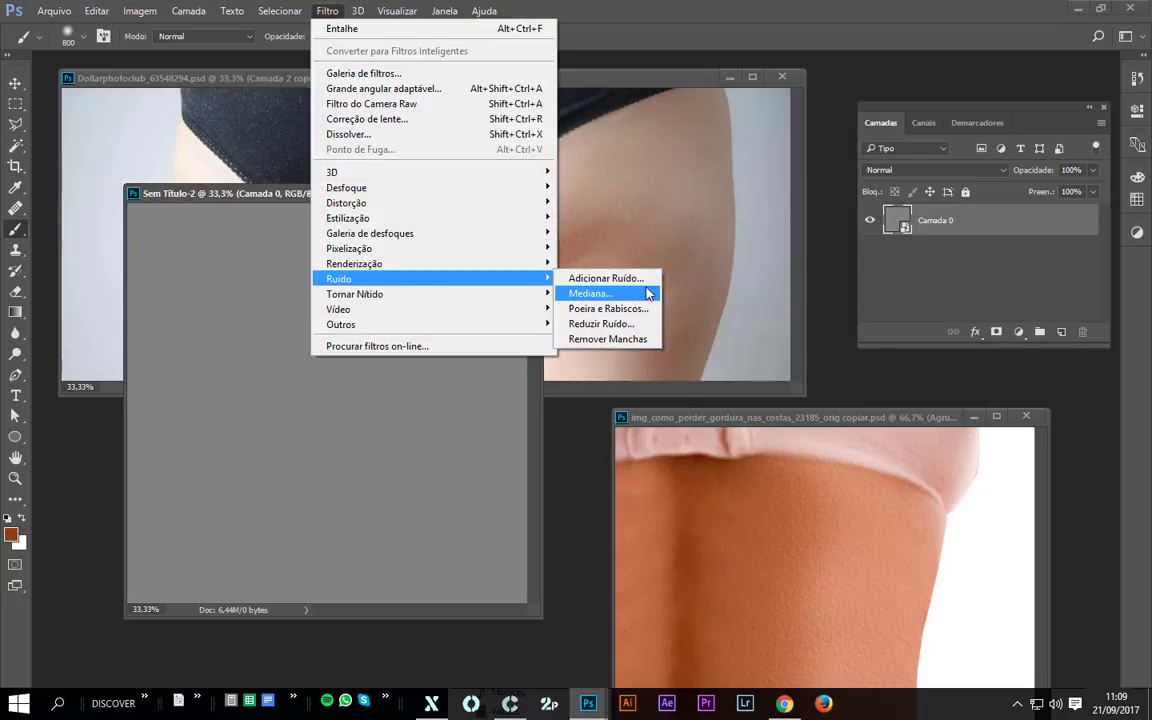
left_click(588, 293)
left_click(662, 202)
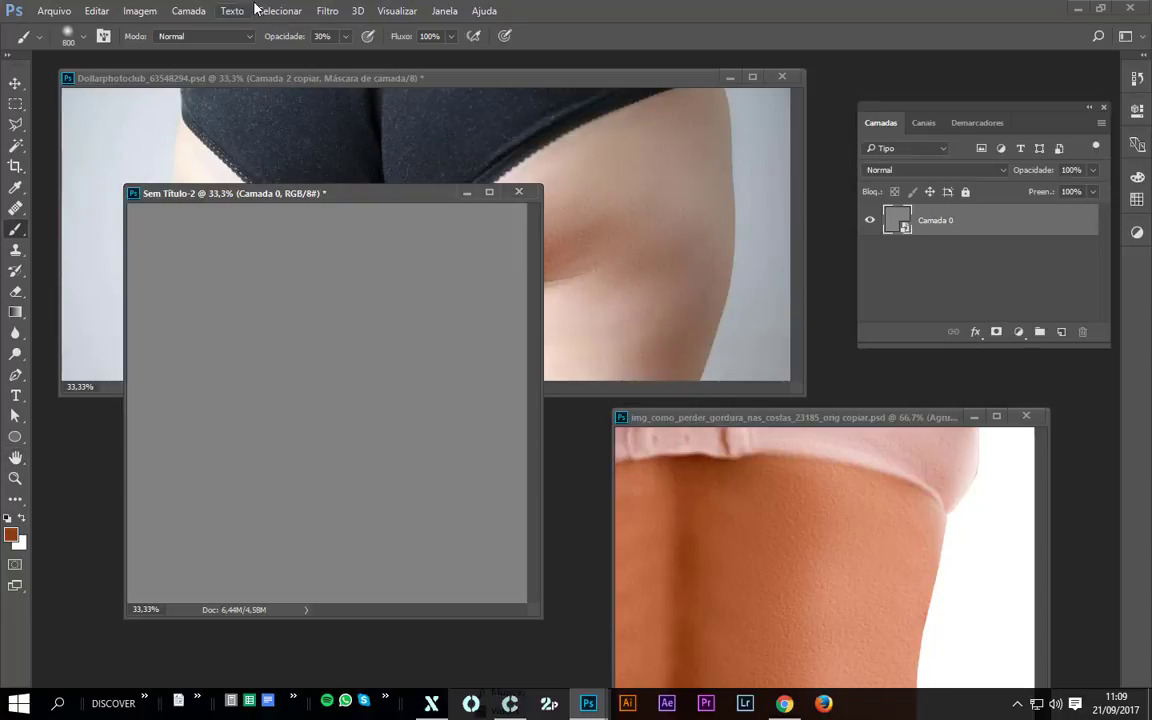
Step: Add monochromatic noise (Adicionar Ruído) to Camada 0 with 79,31% intensity and uniform distribution
left_click(328, 11)
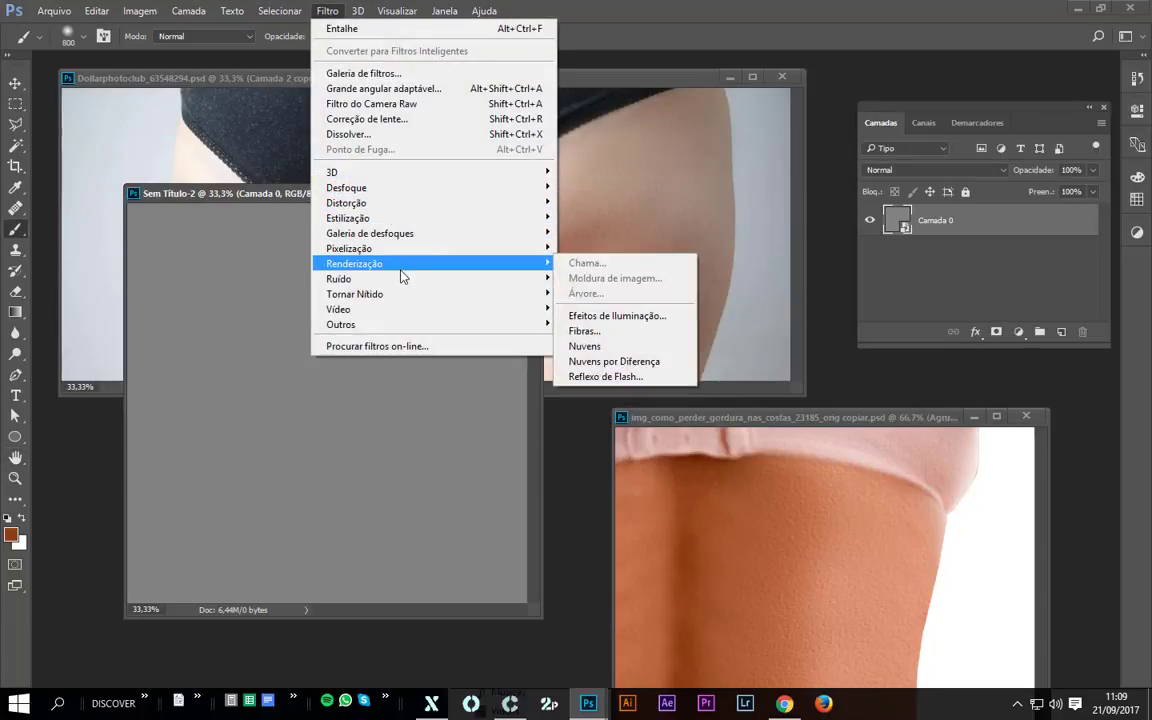
mouse_move(514, 267)
mouse_move(450, 281)
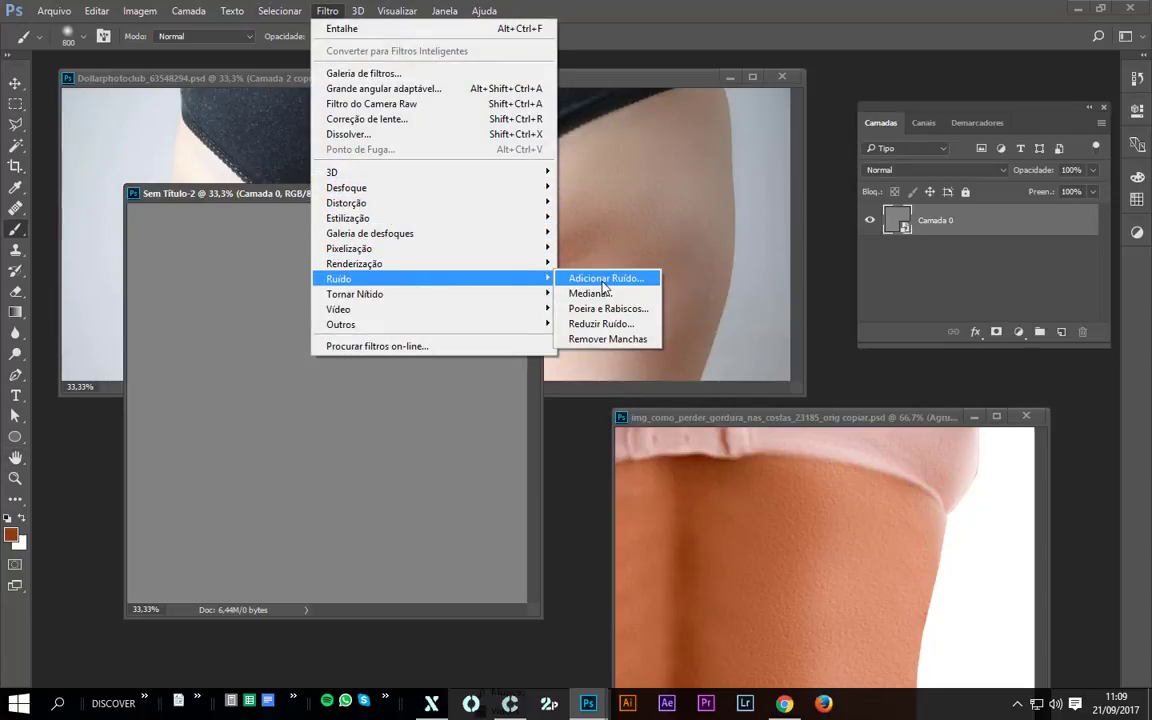
left_click(650, 287)
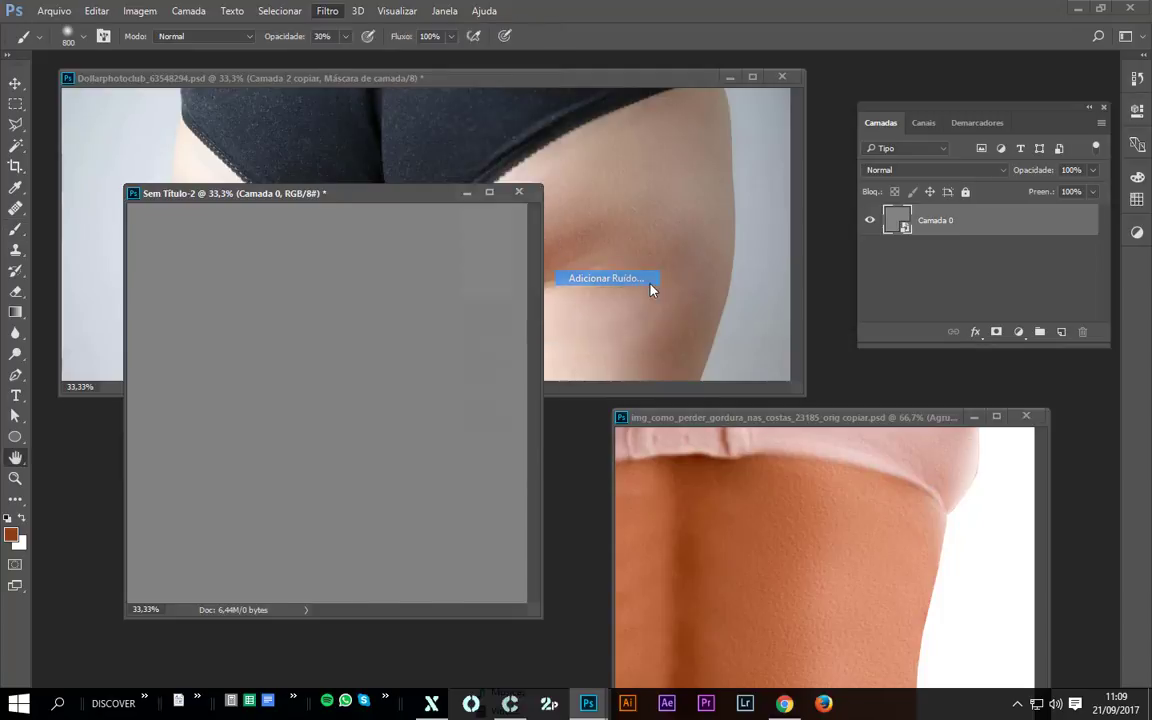
left_click_drag(578, 115, 697, 199)
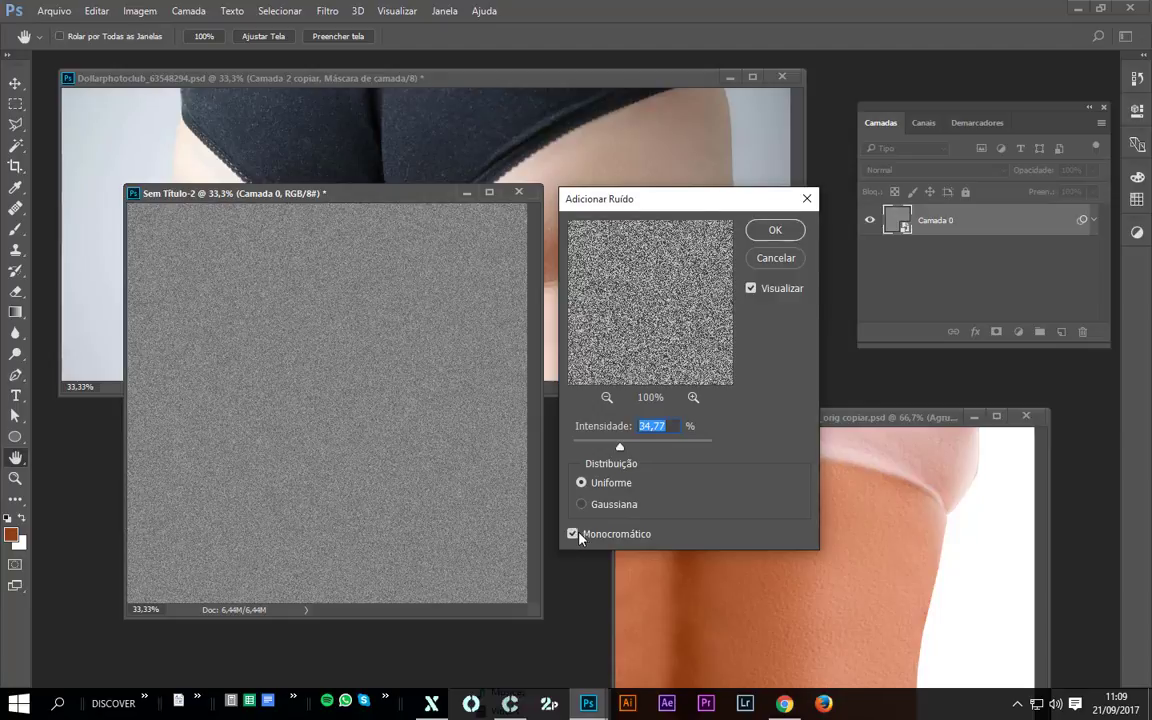
mouse_move(622, 452)
left_mouse_down()
mouse_move(695, 447)
mouse_move(585, 447)
mouse_move(644, 450)
left_mouse_up()
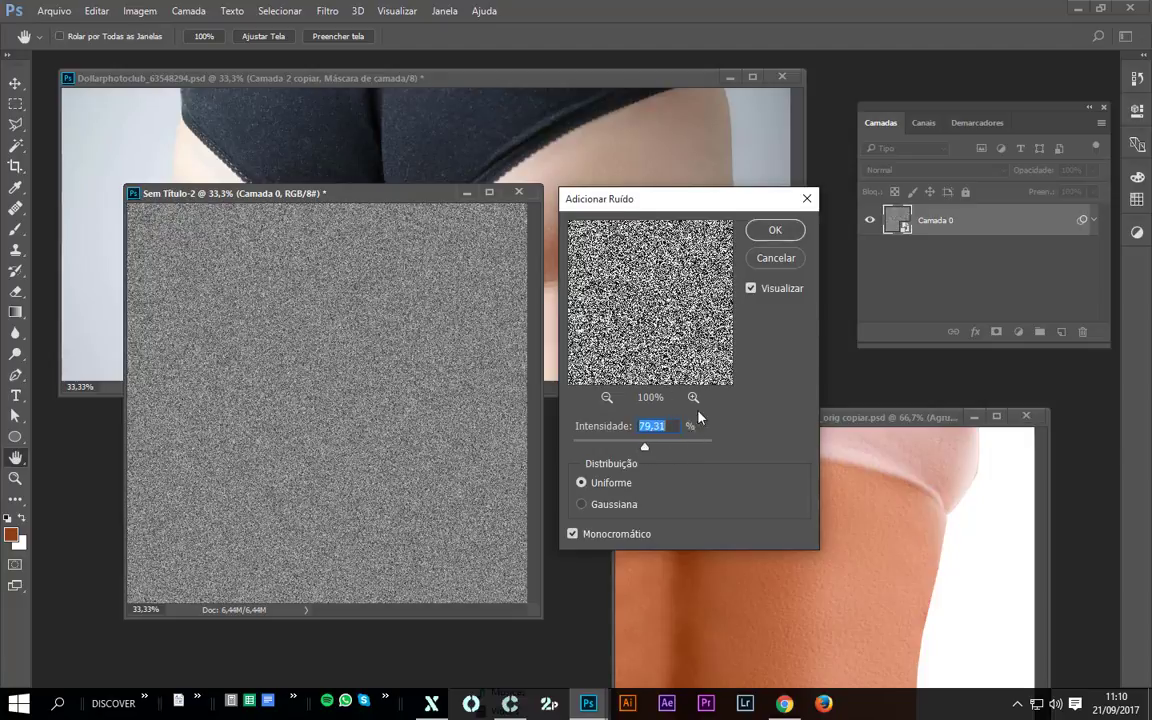
left_click(774, 230)
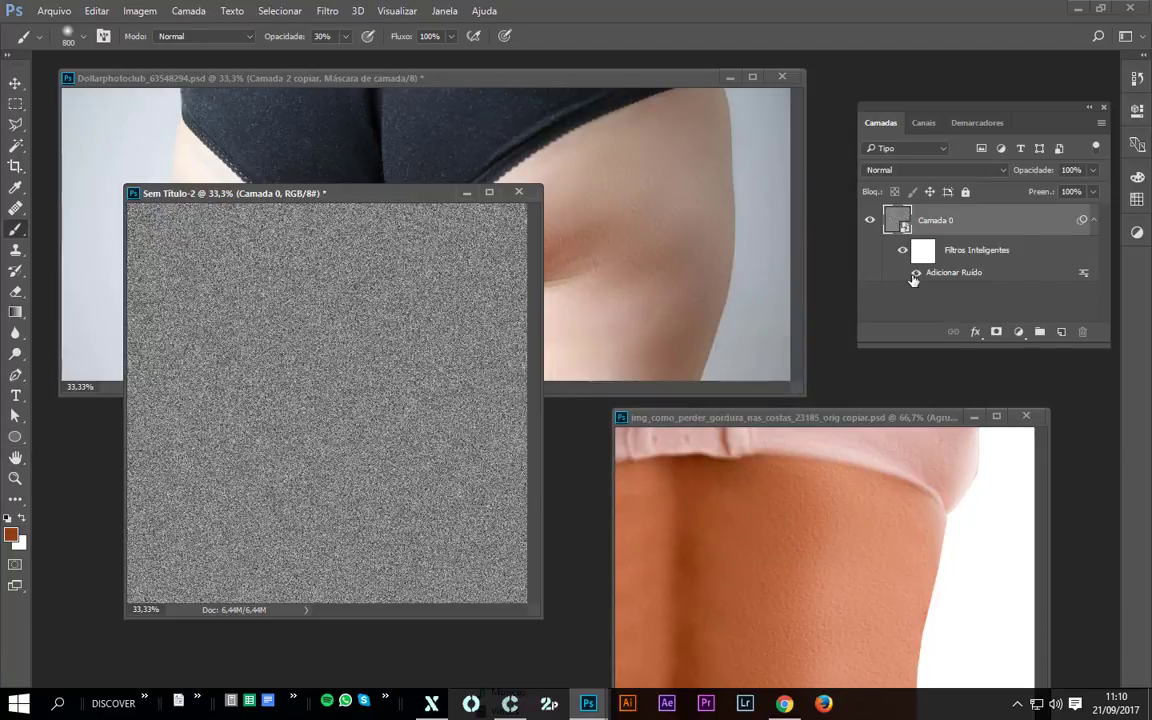
Step: Examine the Adicionar Ruído smart filter by toggling its visibility and reopening its settings without changing them
left_click(917, 274)
left_click(917, 274)
left_click(917, 274)
left_click(917, 274)
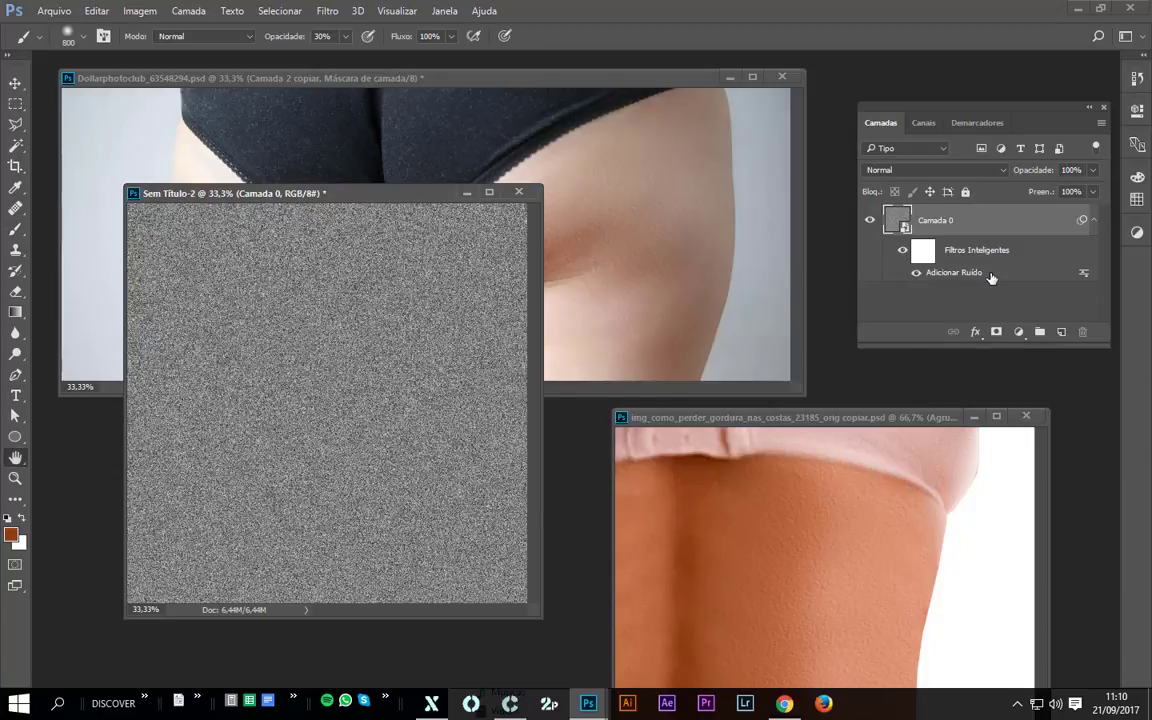
double_click(987, 275)
left_click(778, 262)
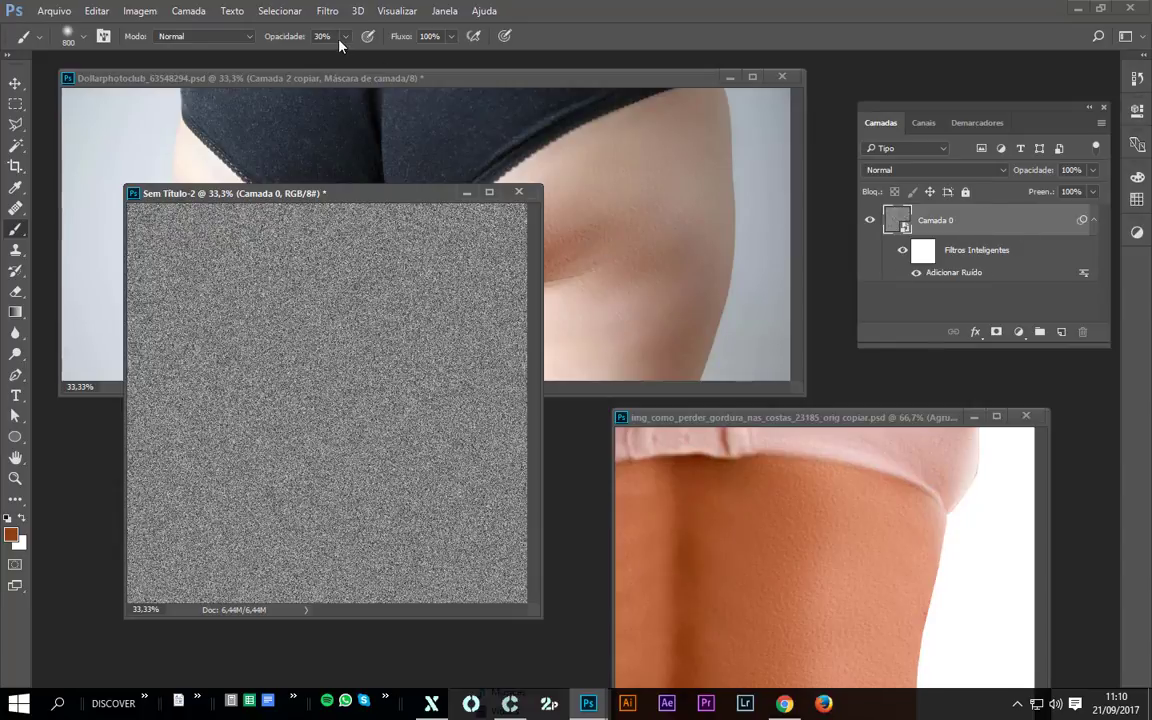
Step: Soften Camada 0's noise with a small-radius Gaussian blur (Desfoque Gaussiano) and compare it with the noise filter toggled off and on
left_click(330, 12)
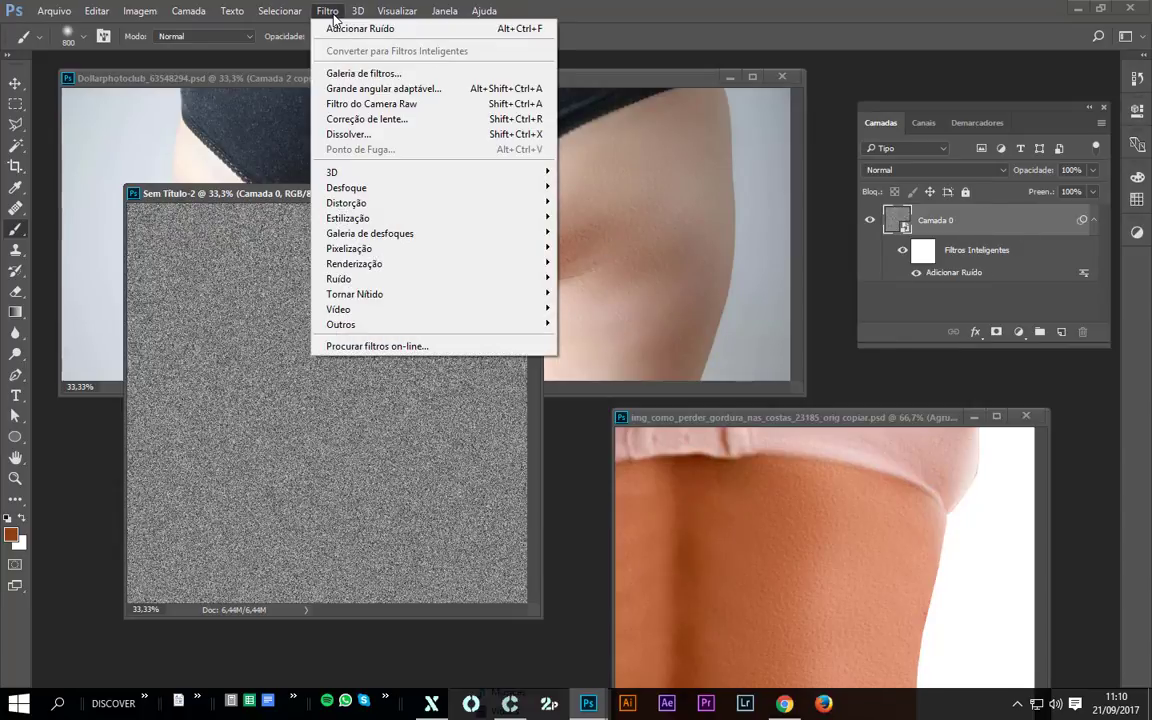
mouse_move(415, 252)
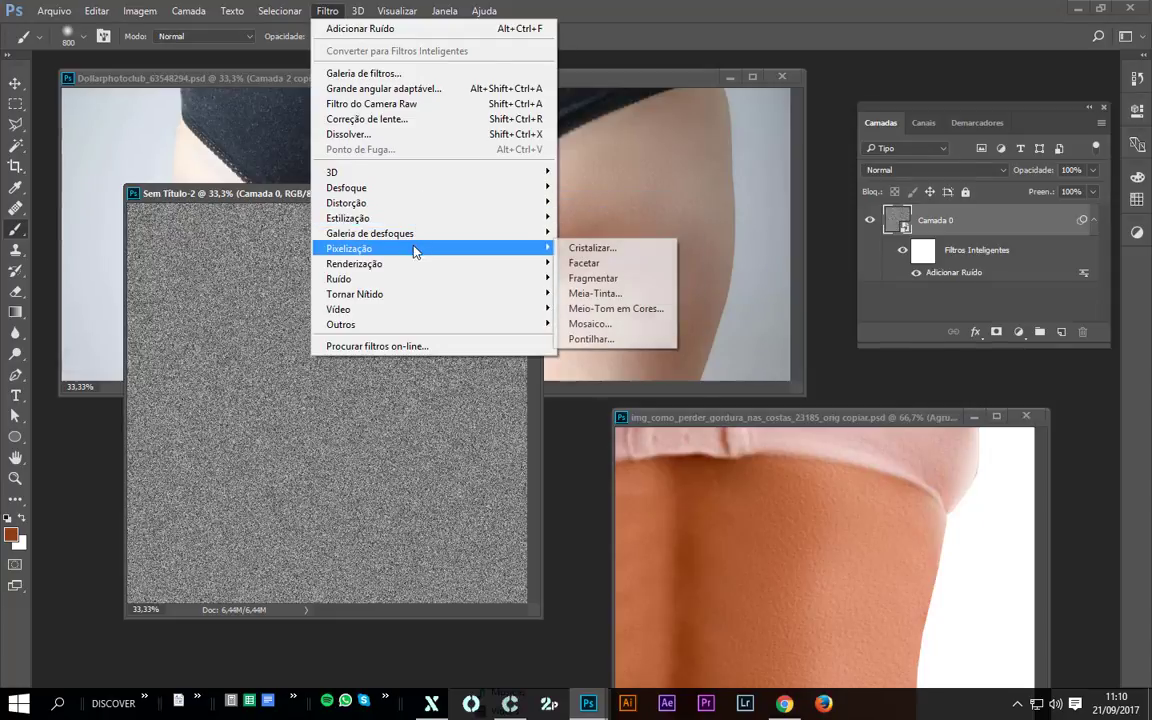
mouse_move(433, 285)
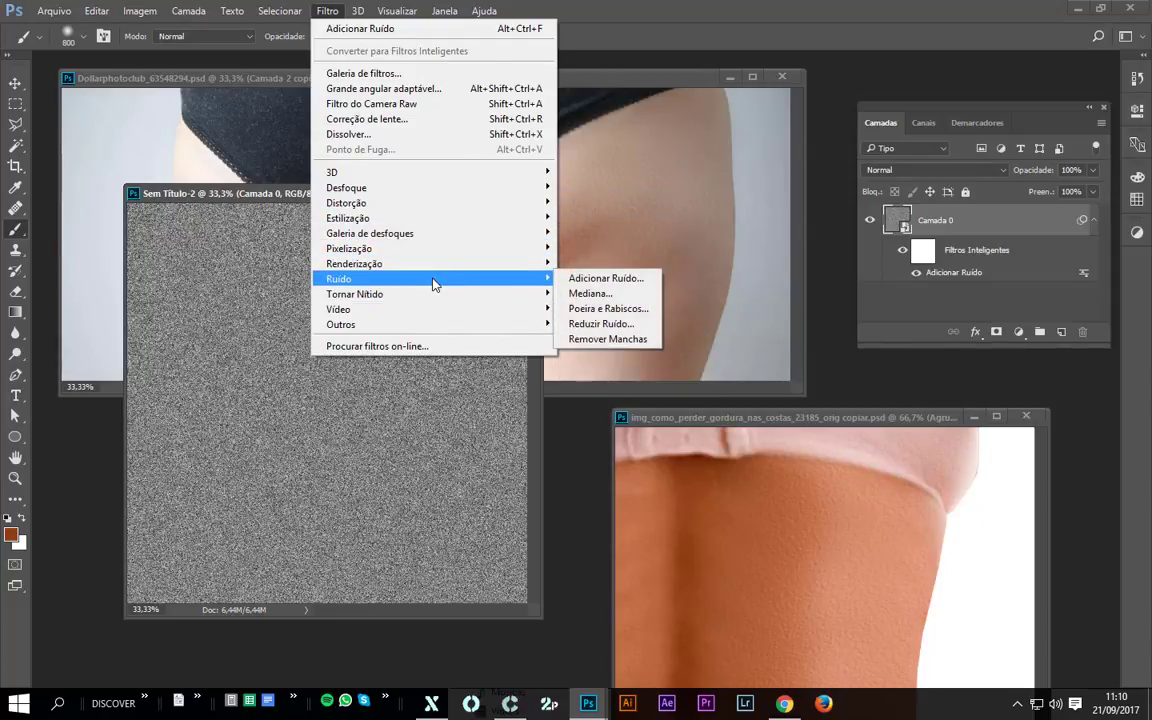
mouse_move(432, 190)
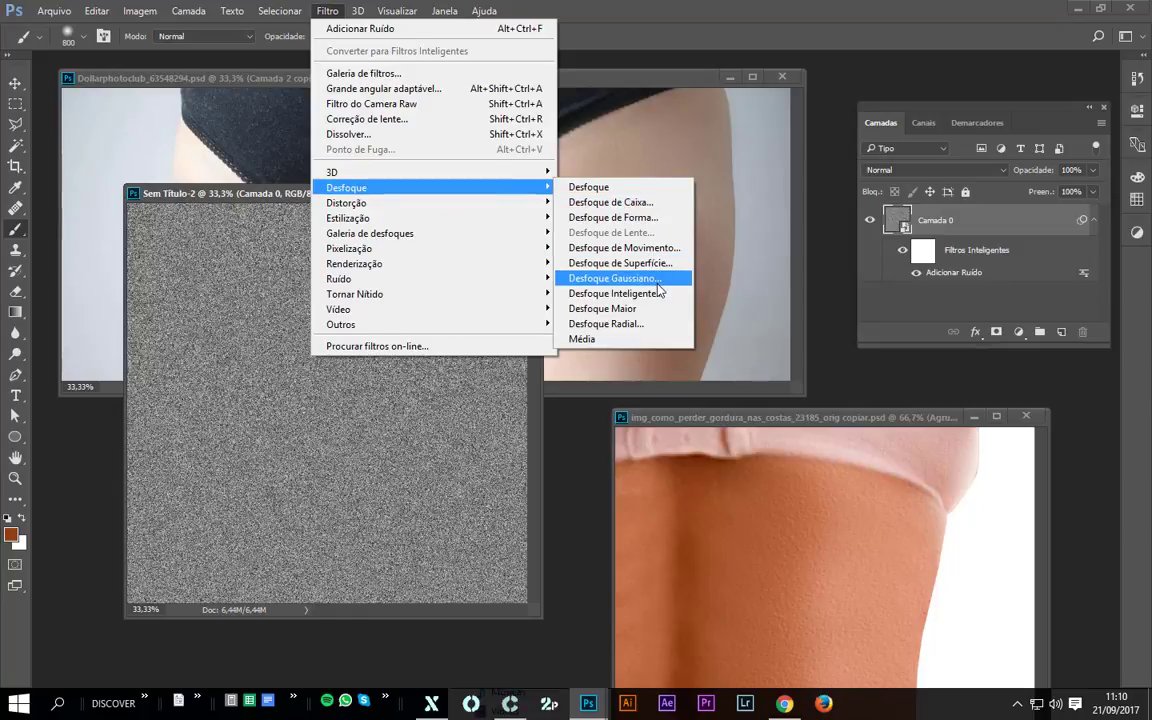
left_click(612, 278)
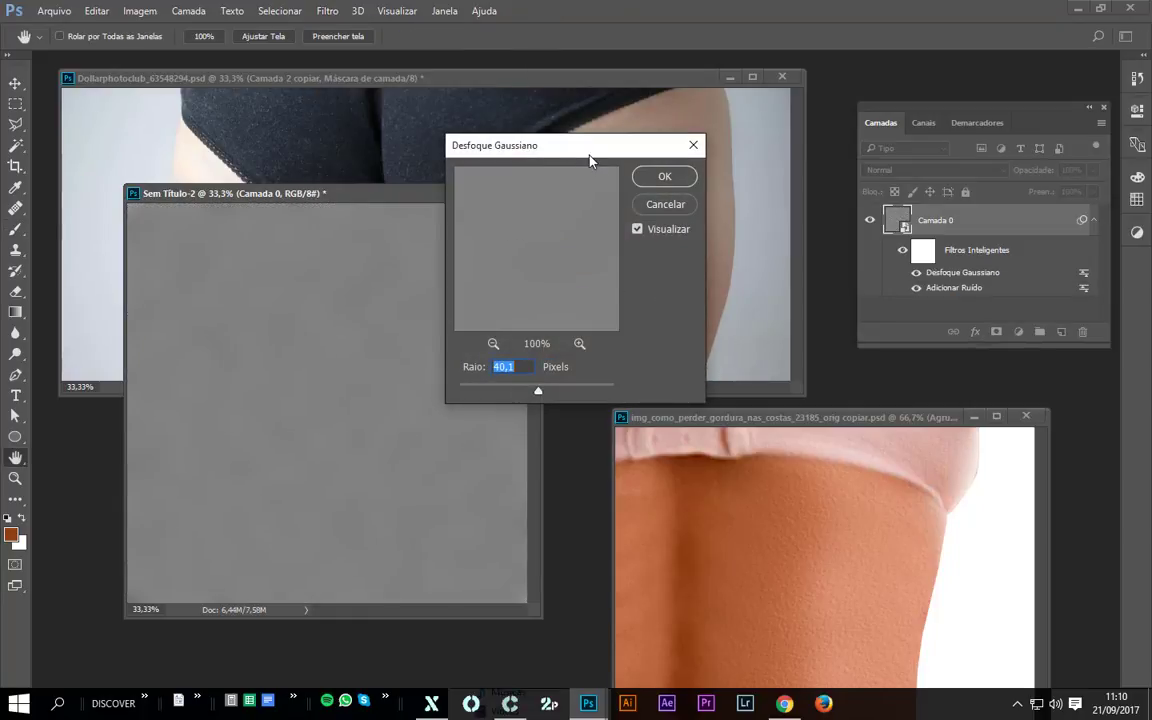
left_click_drag(603, 160, 696, 253)
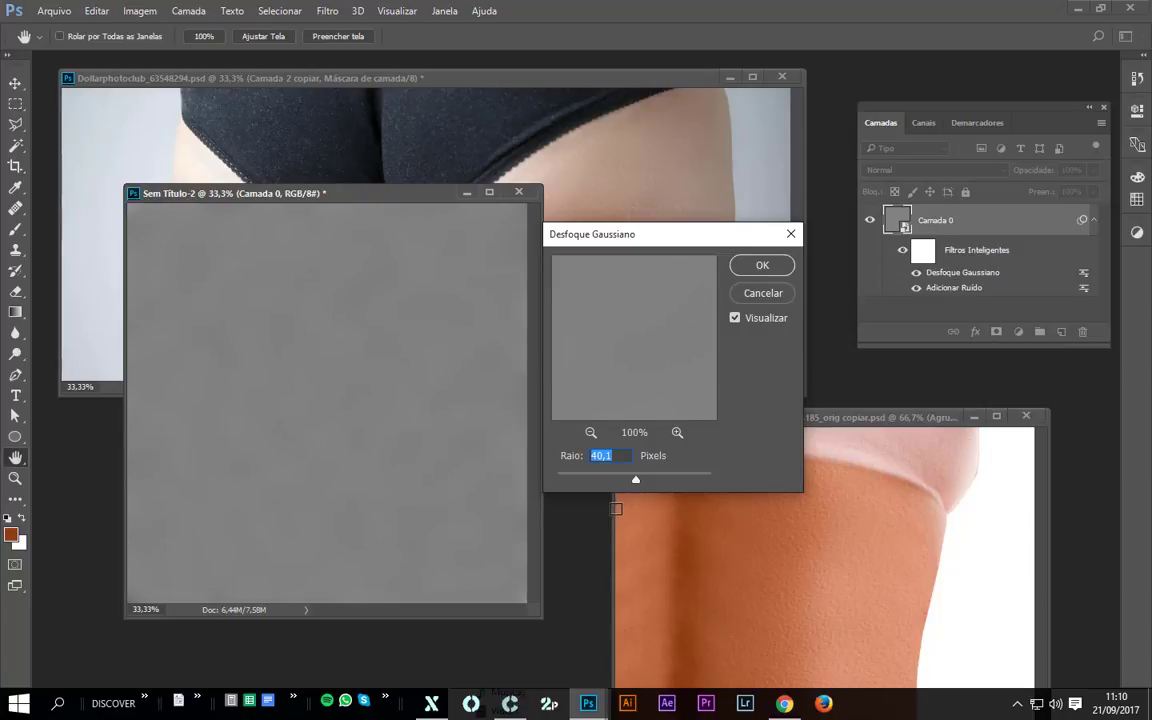
left_click_drag(600, 481, 585, 482)
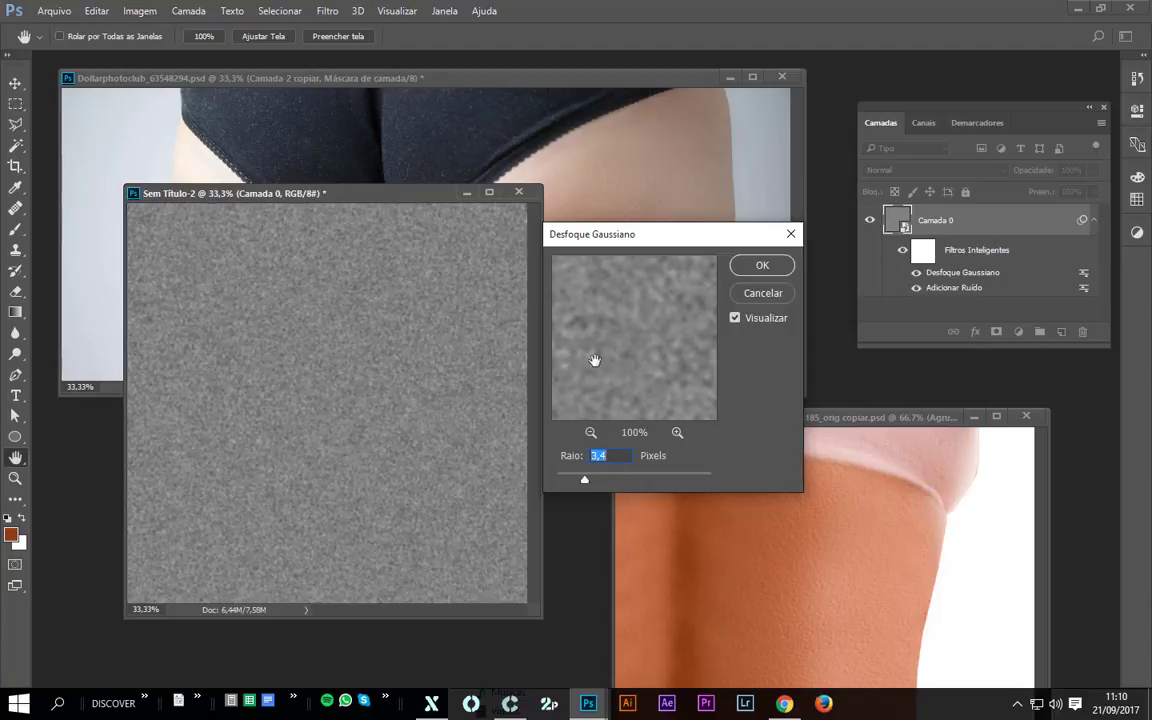
mouse_move(586, 482)
left_mouse_down()
mouse_move(603, 483)
mouse_move(567, 483)
mouse_move(575, 478)
left_mouse_up()
left_click(766, 293)
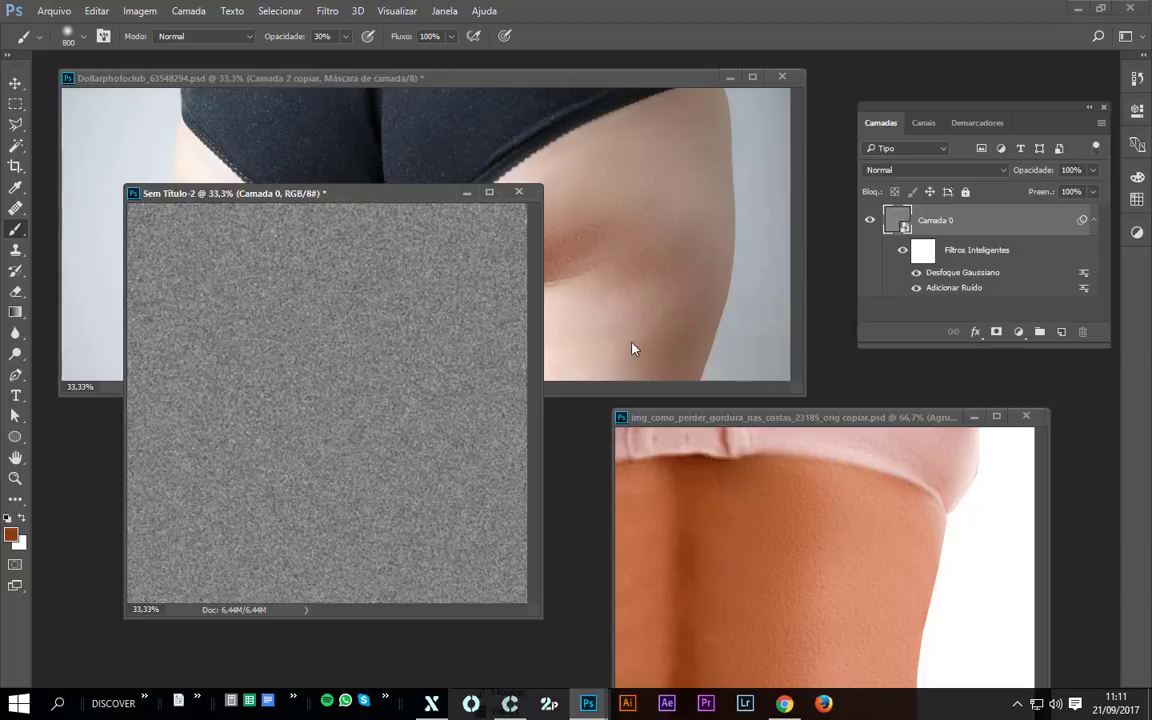
left_click(916, 288)
left_click(916, 288)
Step: Apply an Emboss (Entalhe) filter to Camada 0 with a 30° angle, 16-pixel height and 66% intensity, and collapse its smart filter list
left_click(325, 12)
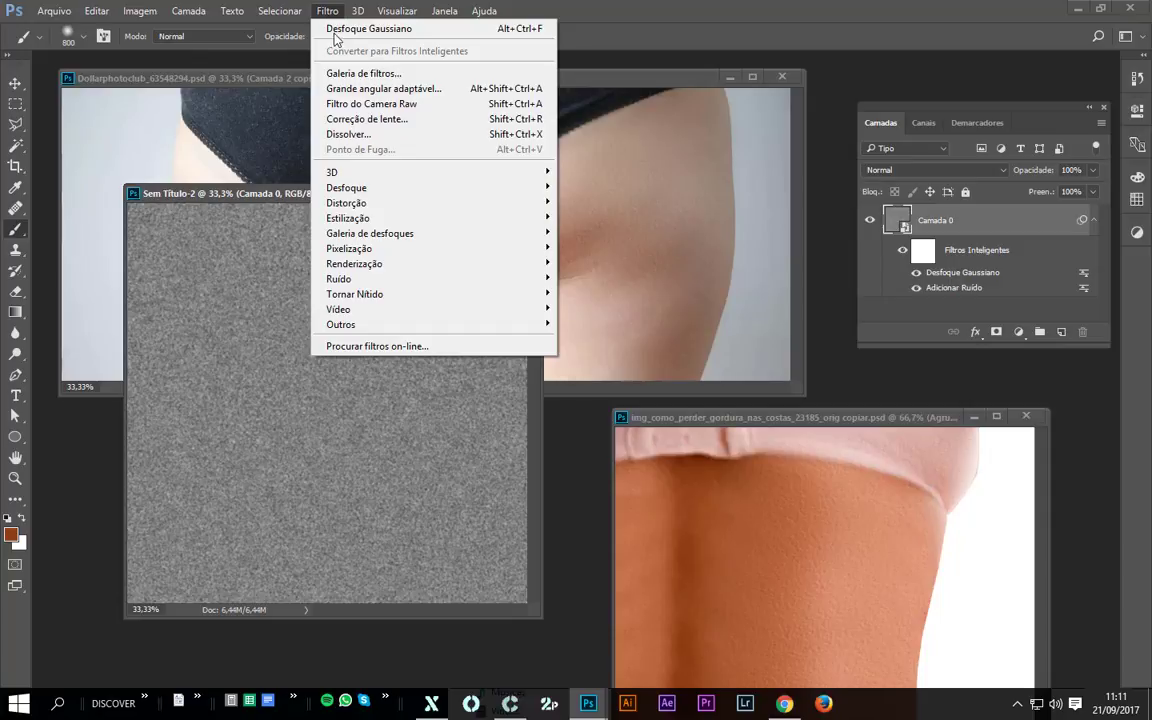
mouse_move(435, 252)
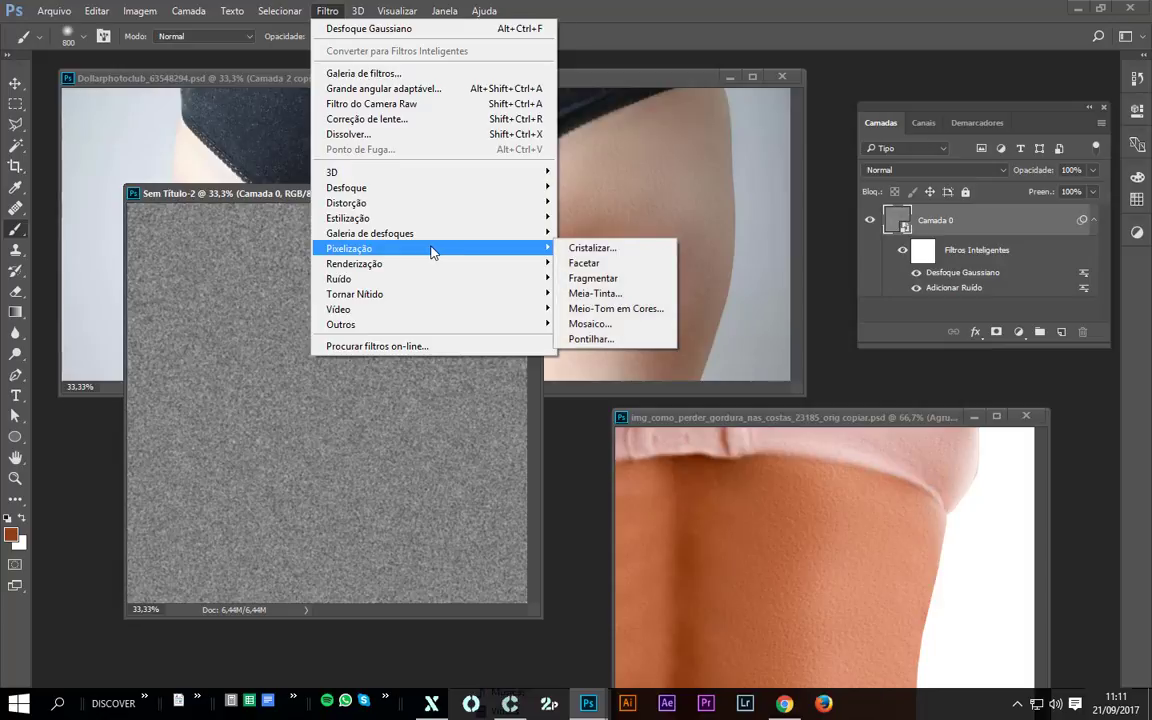
mouse_move(438, 226)
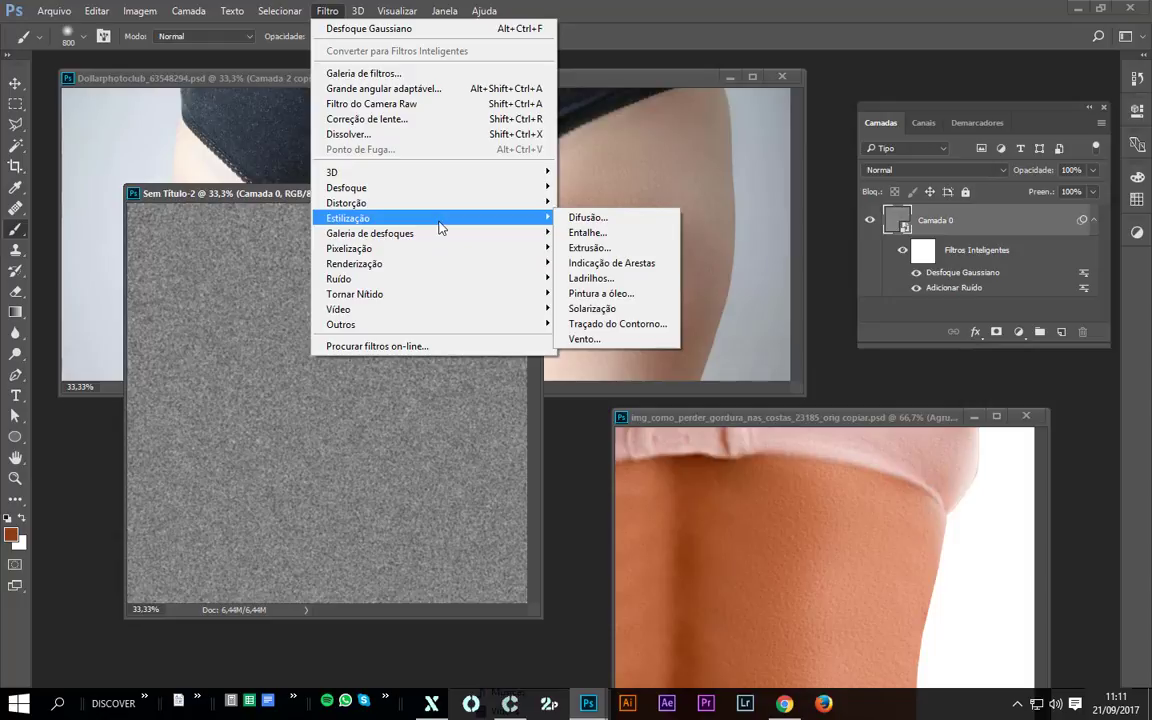
left_click(645, 237)
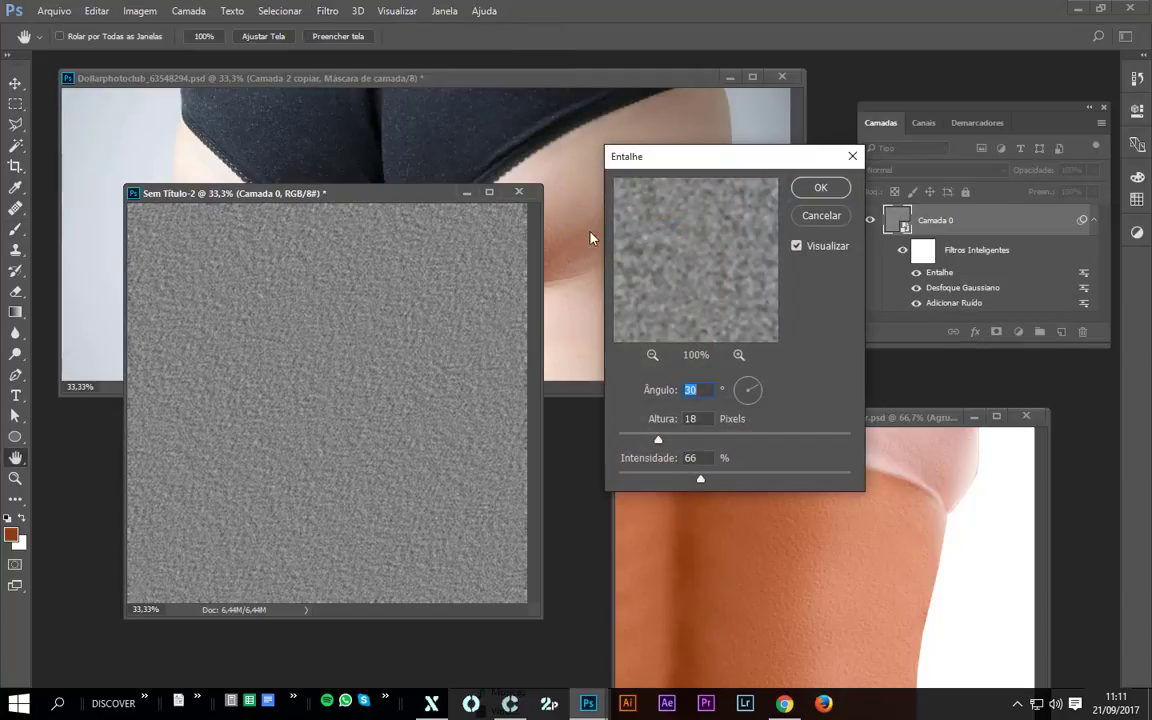
left_click_drag(330, 191, 317, 187)
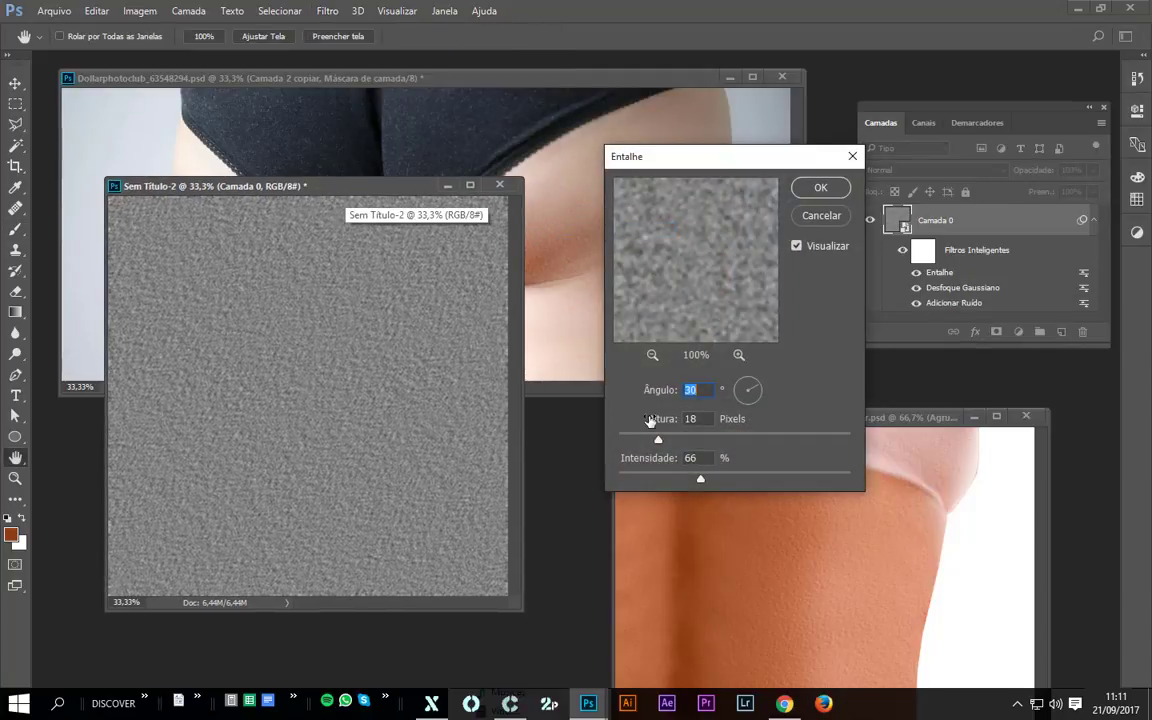
mouse_move(658, 440)
left_mouse_down()
mouse_move(700, 441)
mouse_move(625, 442)
mouse_move(655, 443)
left_mouse_up()
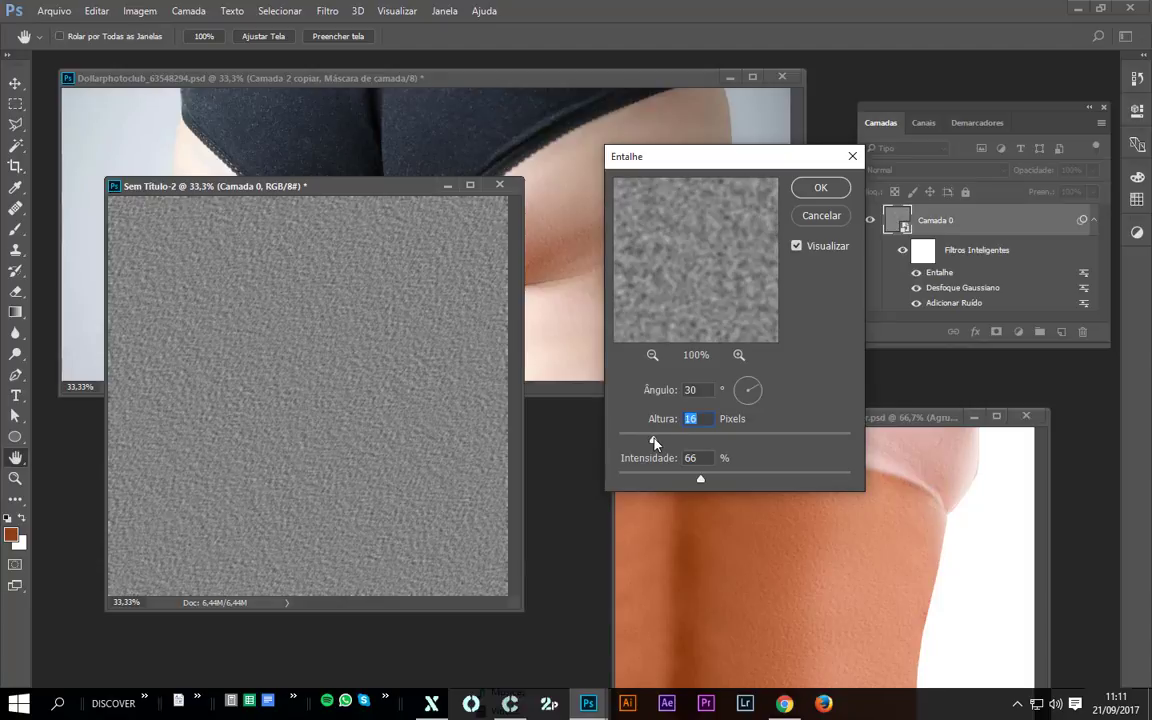
left_click(830, 190)
key("b")
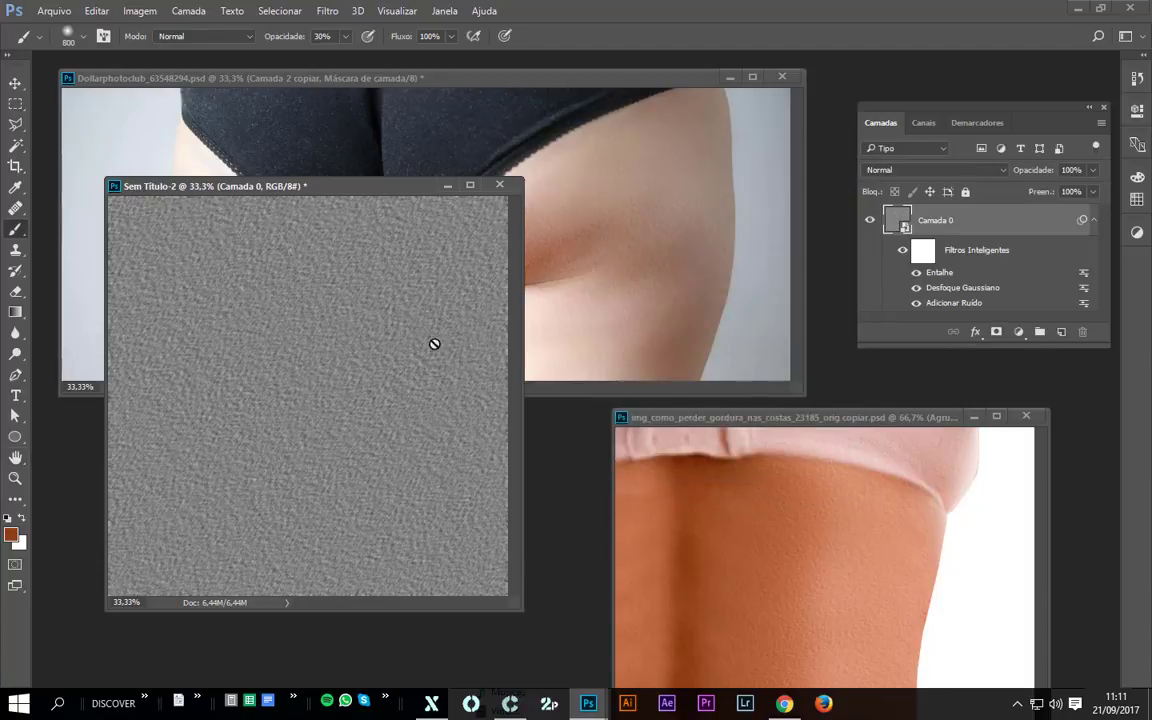
left_click(1093, 220)
Step: Copy the textured Camada 0 layer into the Dollarphotoclub_63548294.psd photo with the Move tool
key("v")
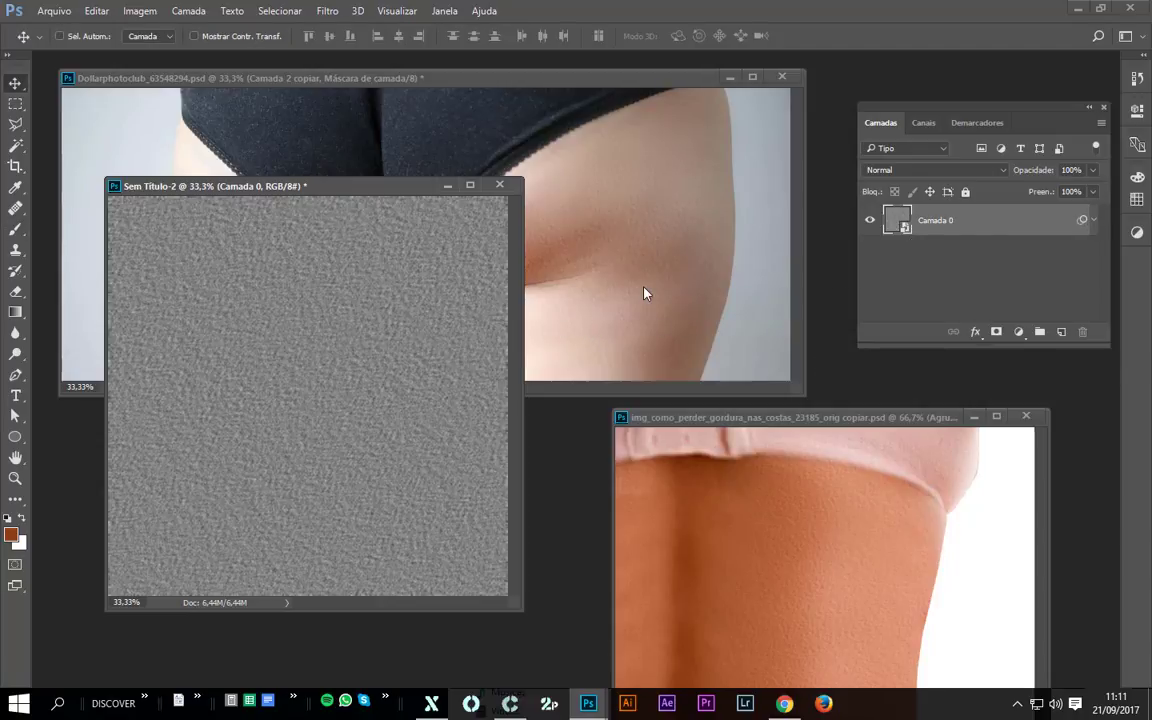
left_click(644, 293)
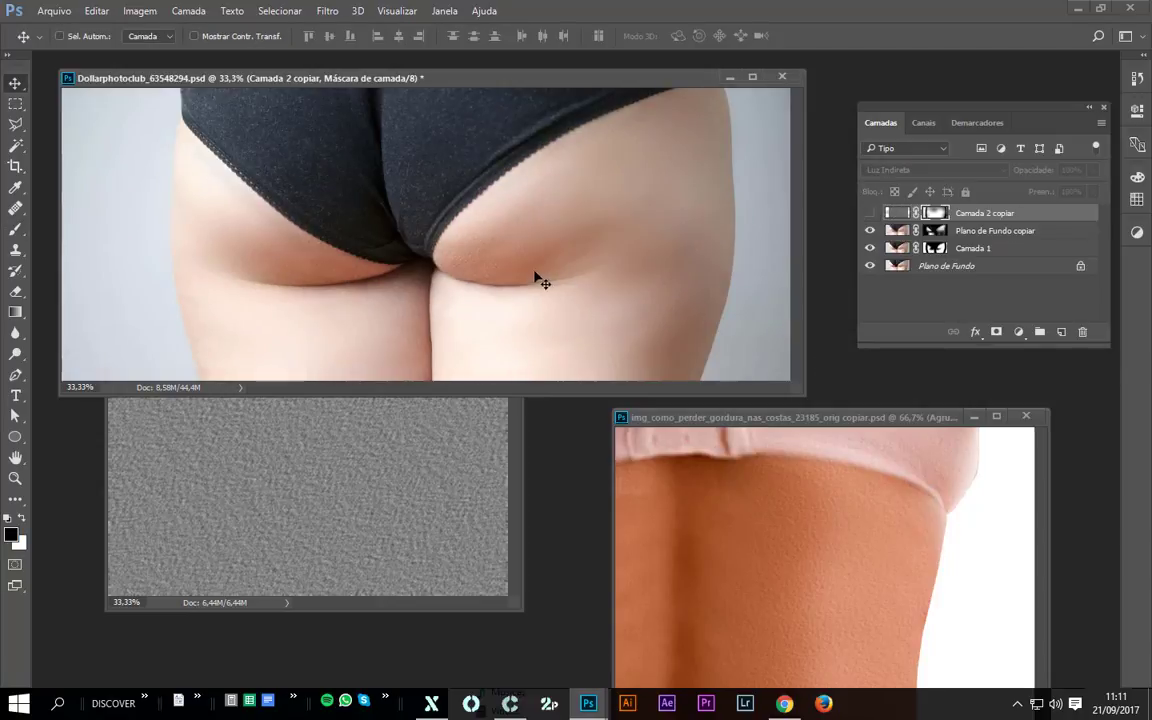
left_click(308, 404)
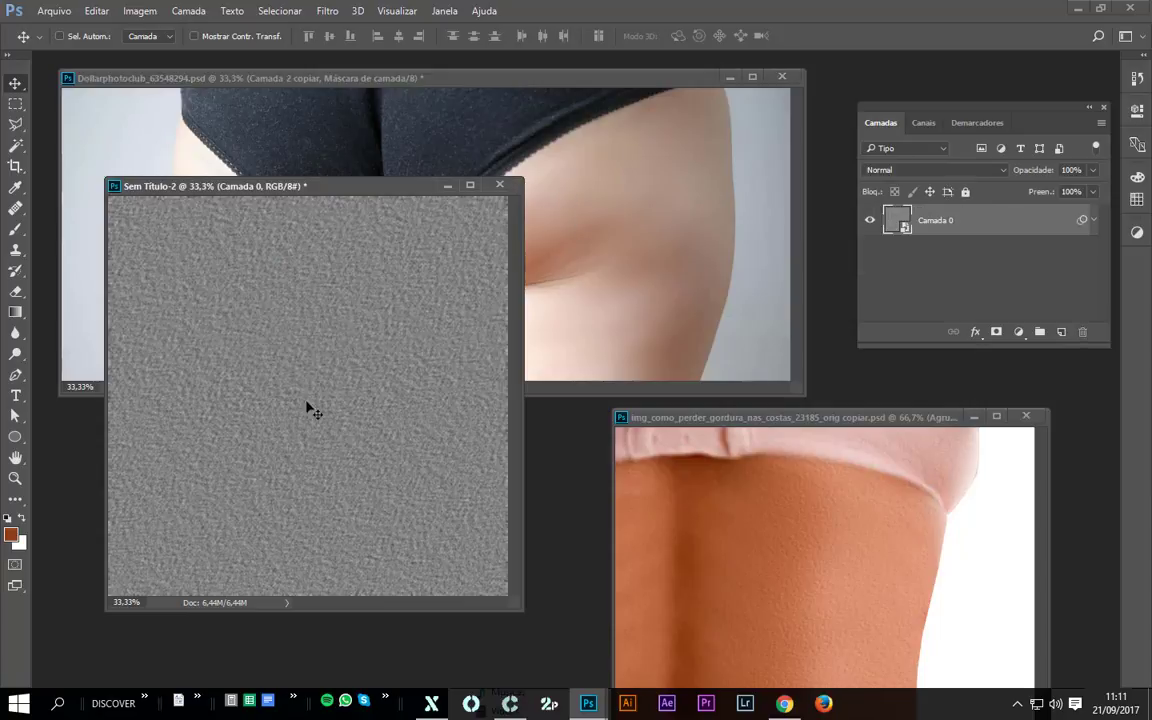
left_click_drag(308, 410, 643, 270)
Step: In full-screen mode, align the texture with the photo's right edge and place a duplicate beside it to cover the whole image
key("f")
mouse_move(720, 288)
left_mouse_down()
mouse_move(646, 373)
mouse_move(720, 303)
left_mouse_up()
key("f")
left_click_drag(748, 388, 773, 383)
left_click_drag(845, 390, 442, 398)
key("Right")
key("Right")
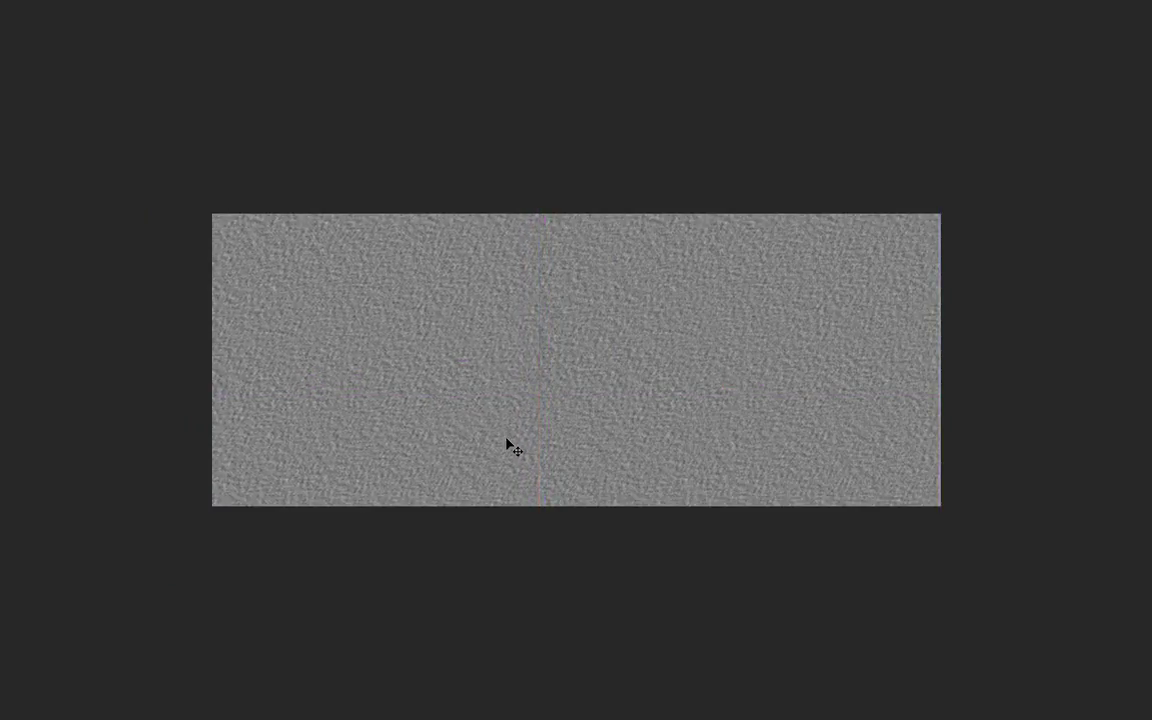
Step: Select the original texture layer and its duplicate, Camada 2 and Camada 2 copiar 2, and group them
key("f")
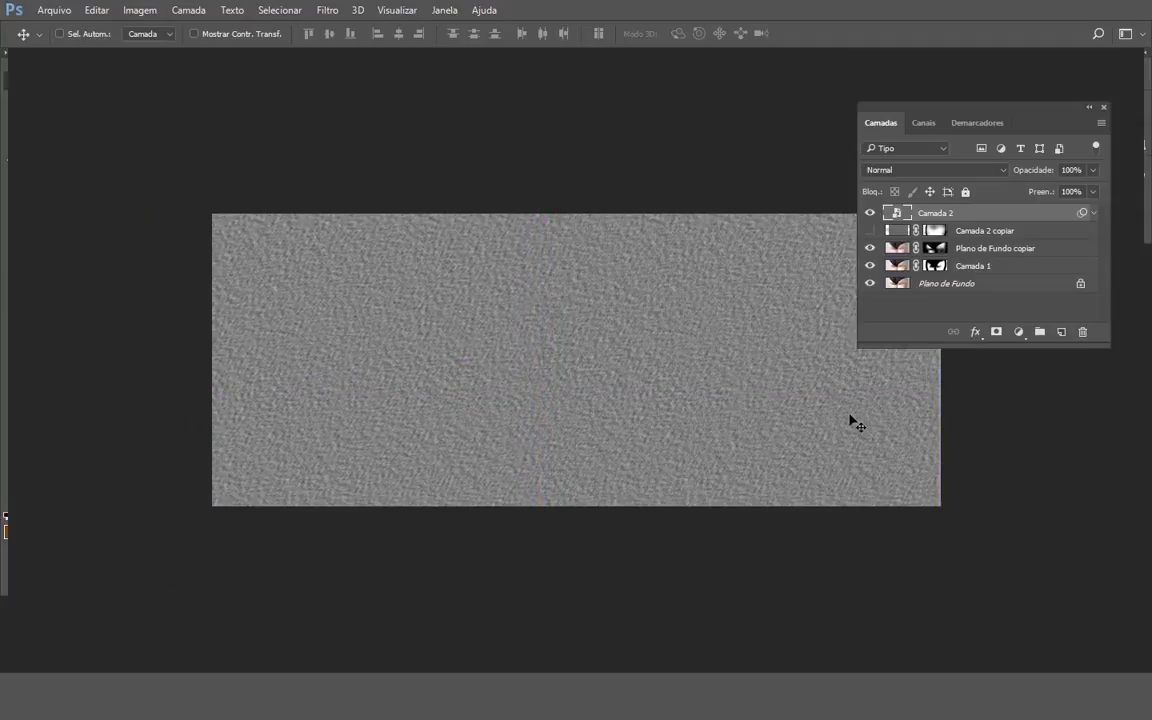
left_click(935, 230, "shift")
left_click_drag(627, 396, 514, 406)
key("ctrl")
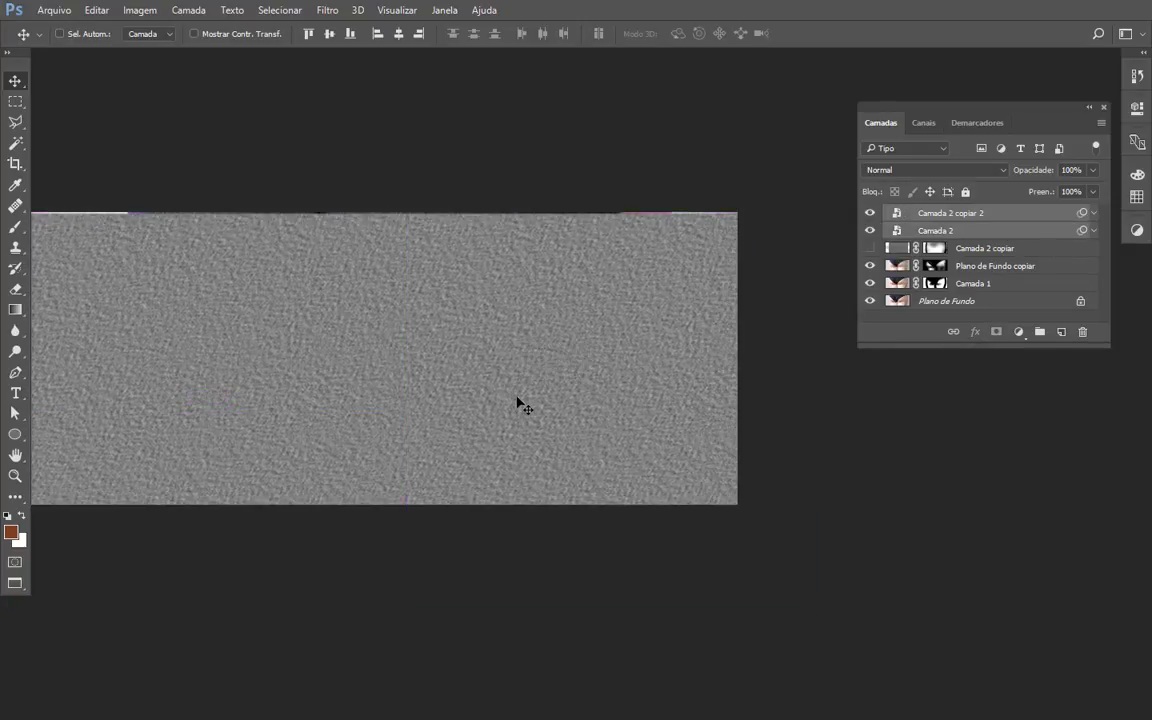
key("ctrl+g")
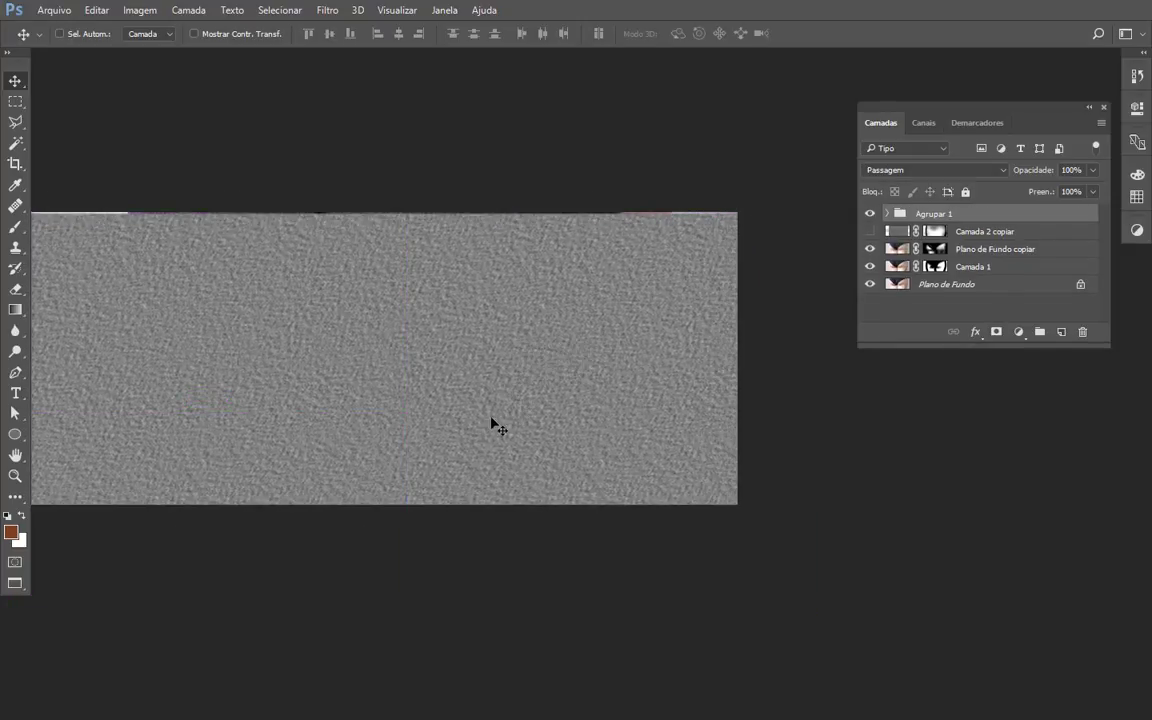
Step: Set the blend mode of the texture group Agrupar 1 to Luz Indireta (Soft Light)
left_click(912, 171)
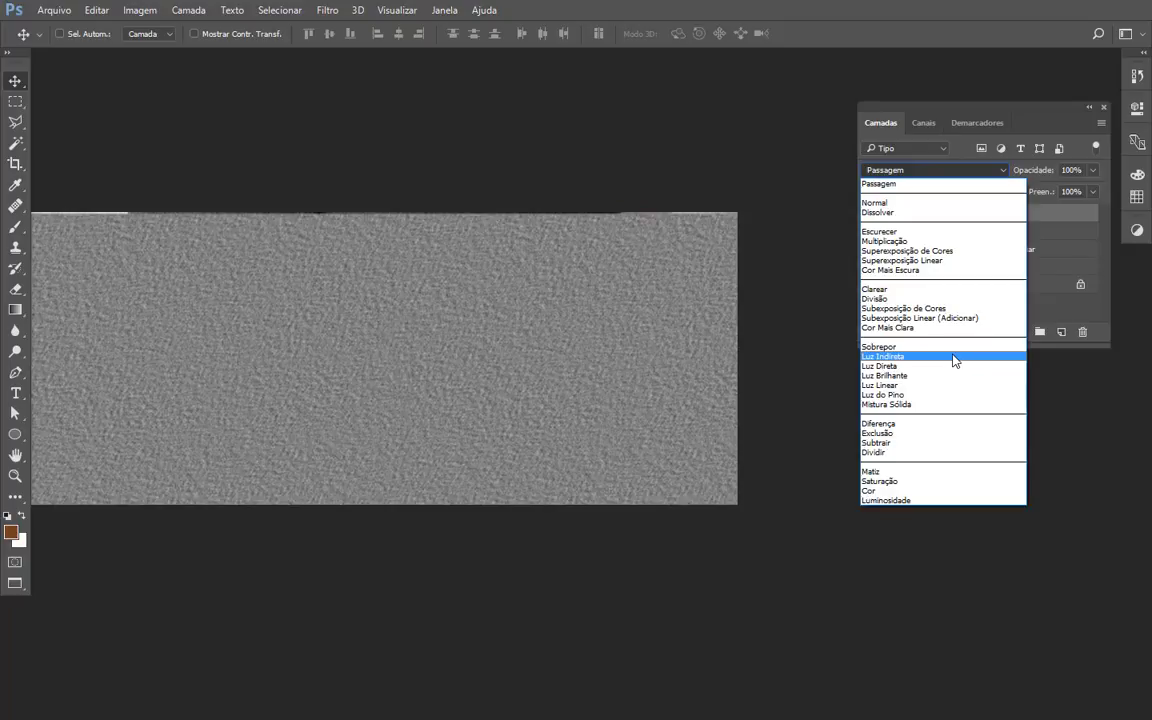
left_click(950, 358)
mouse_move(596, 406)
left_mouse_down()
mouse_move(604, 411)
mouse_move(594, 402)
left_mouse_up()
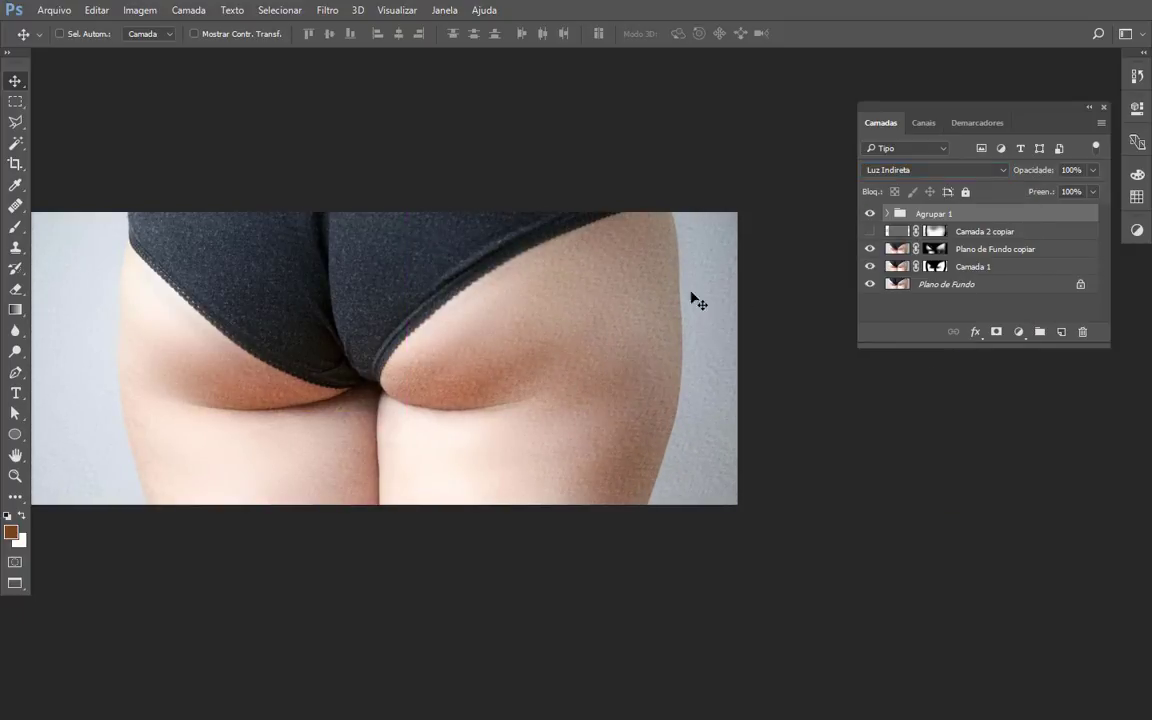
left_click_drag(548, 440, 604, 441)
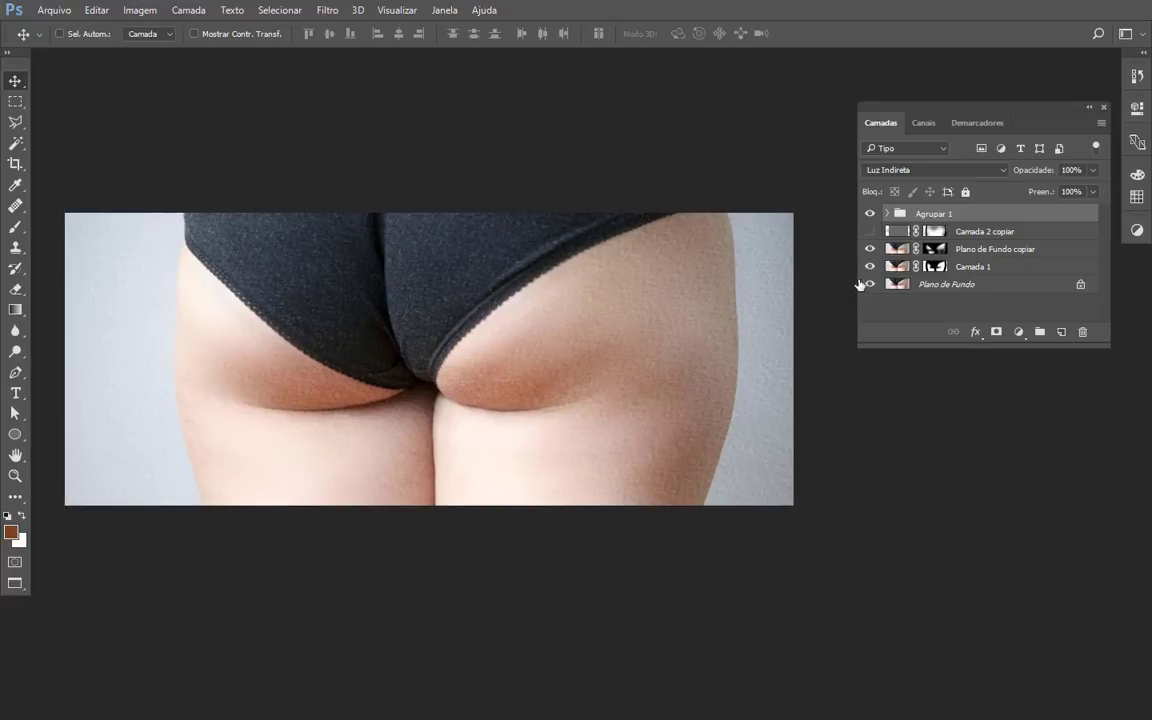
Step: Add a mask to Agrupar 1, paint the texture off the underwear and background in black at 100% opacity, and compare with the group hidden
left_click(869, 231)
left_click(996, 332)
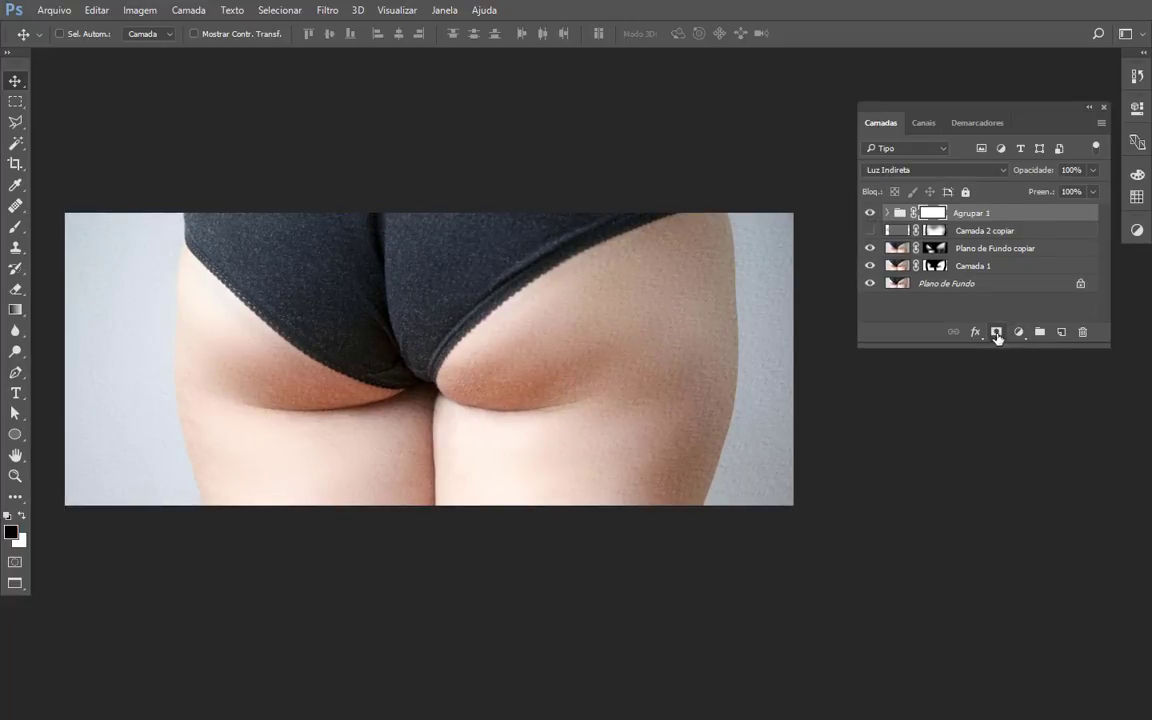
key("b")
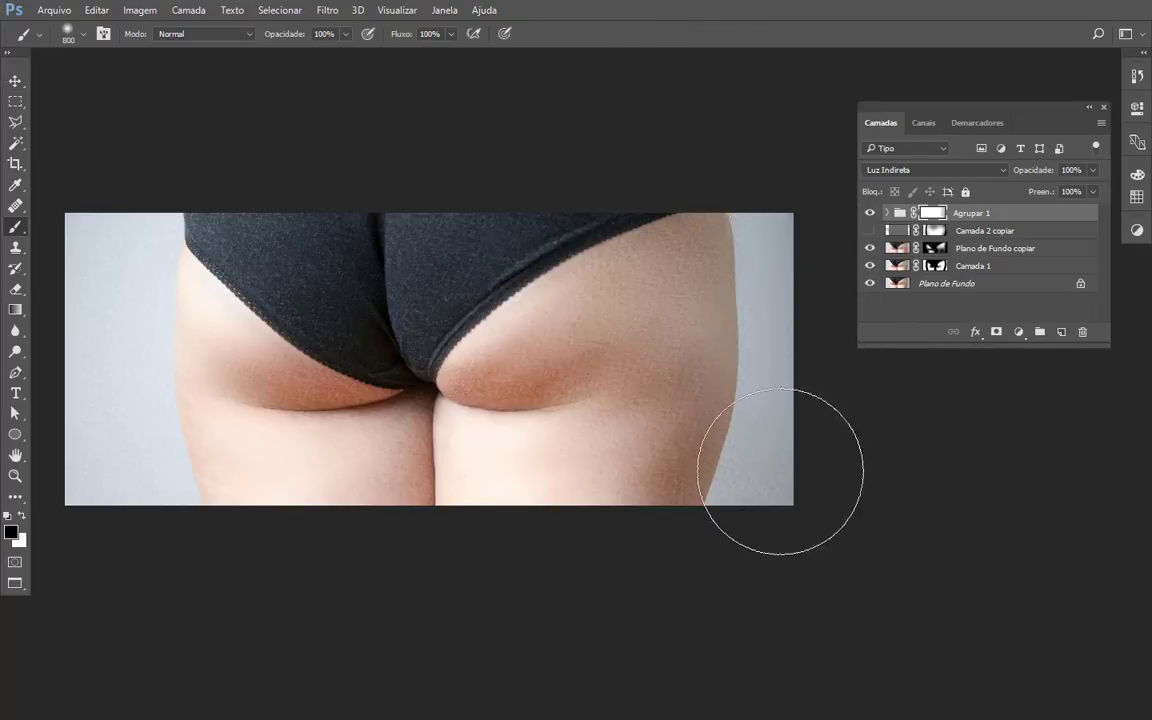
key("0")
mouse_move(566, 212)
left_mouse_down()
mouse_move(525, 214)
mouse_move(375, 293)
mouse_move(235, 187)
mouse_move(268, 219)
mouse_move(130, 168)
mouse_move(69, 308)
left_mouse_up()
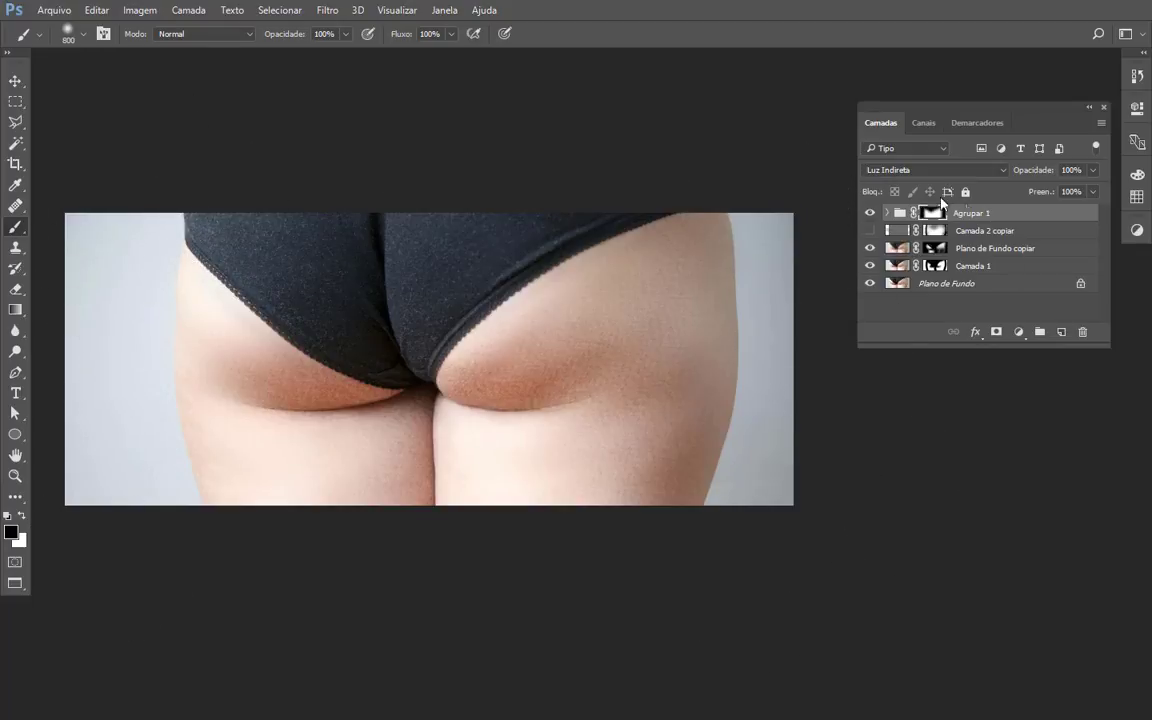
left_click(870, 215)
left_click(870, 215)
Step: Set Camada 2's Entalhe smart filter to 58 pixels height and 59% intensity, and compare the skin with that layer hidden and shown
key("ctrl+plus")
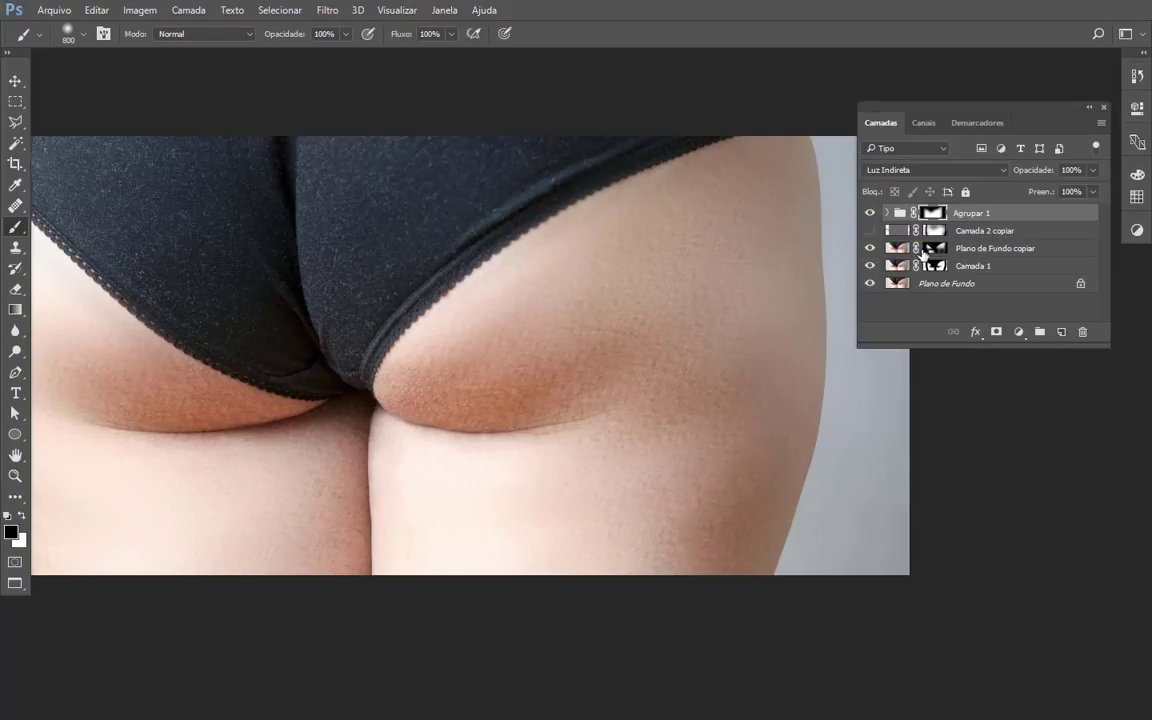
left_click(886, 214)
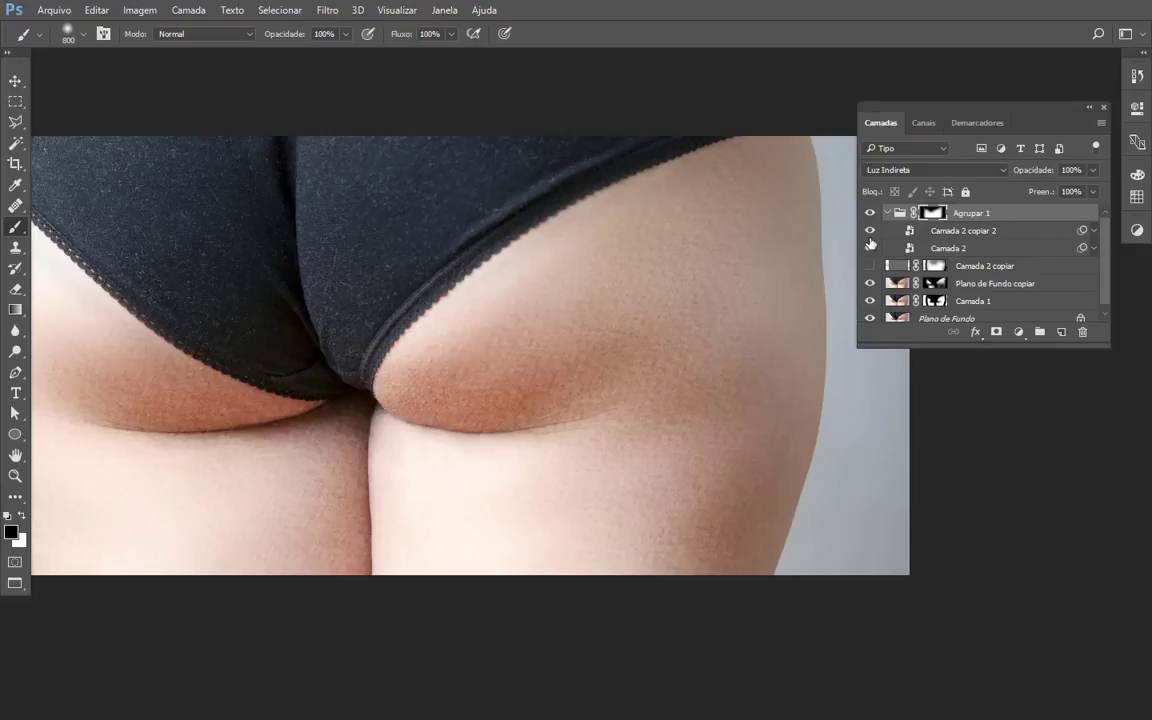
left_click(1093, 250)
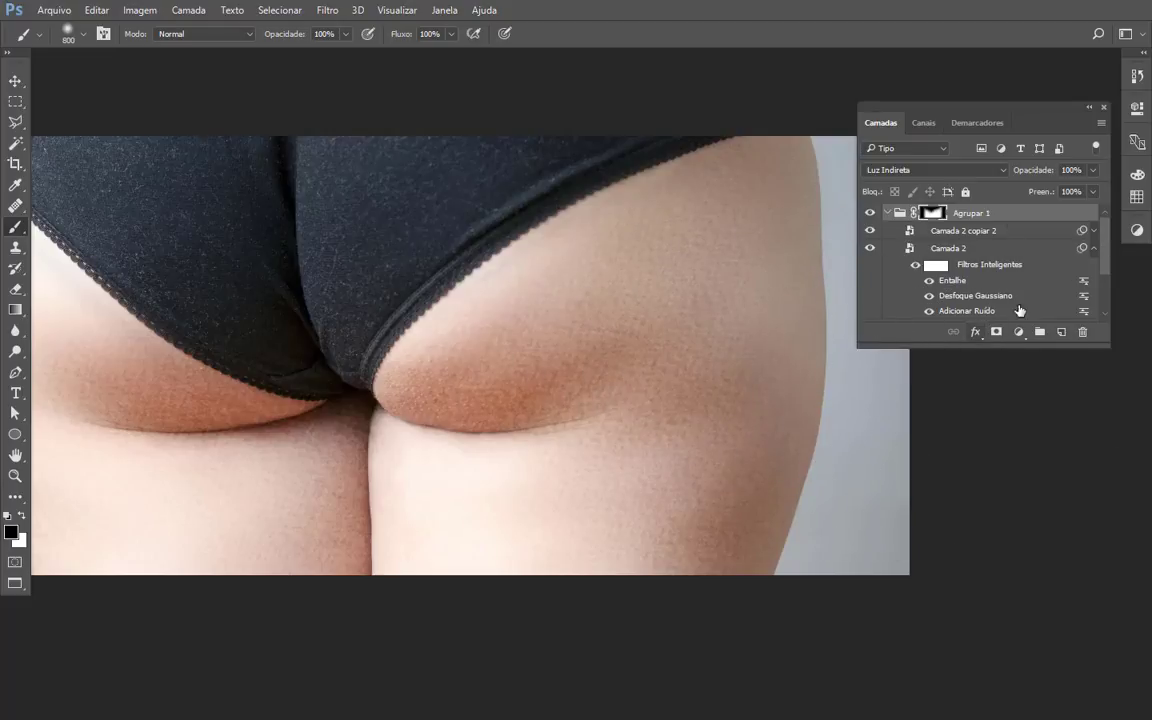
double_click(955, 282)
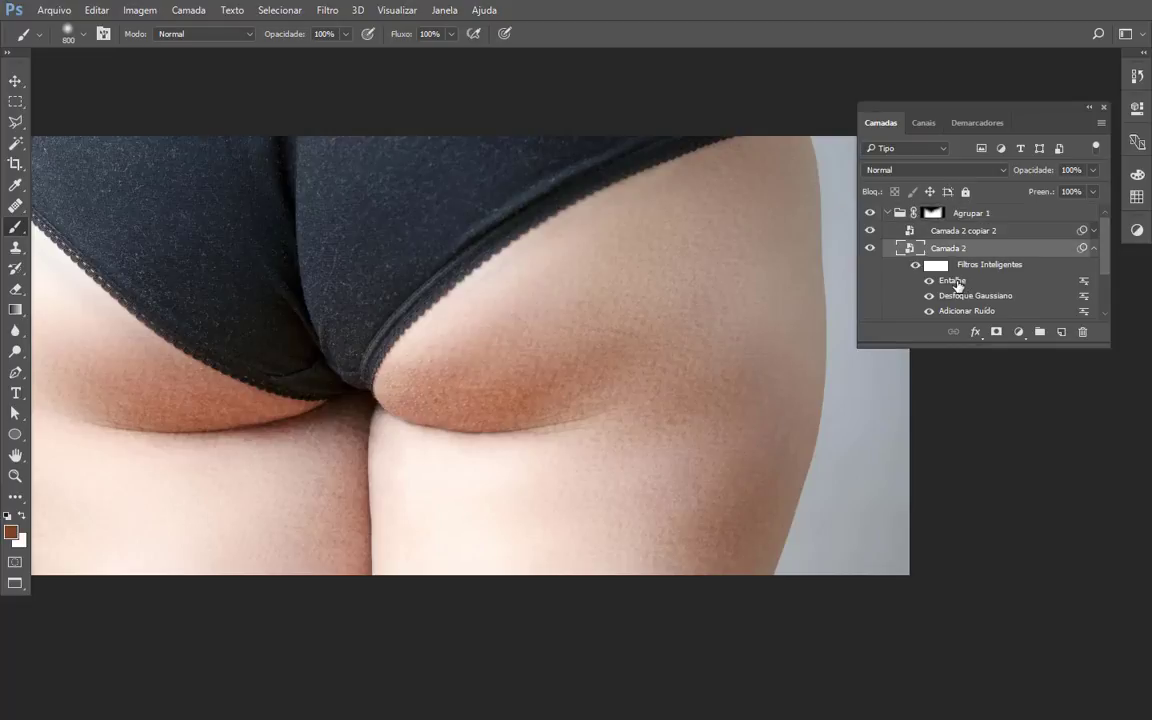
left_click_drag(722, 166, 1017, 355)
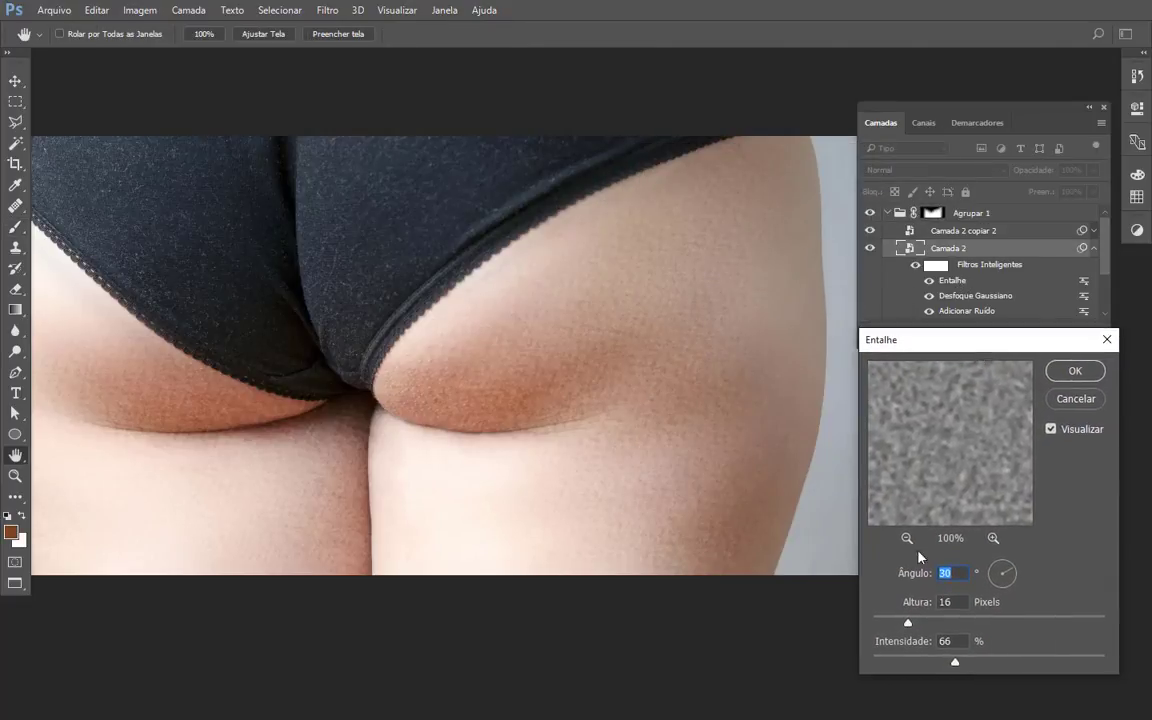
mouse_move(924, 628)
left_mouse_down()
mouse_move(1085, 622)
mouse_move(911, 623)
left_mouse_up()
mouse_move(955, 659)
left_mouse_down()
mouse_move(1017, 662)
mouse_move(925, 662)
mouse_move(946, 660)
left_mouse_up()
left_click_drag(914, 621, 1008, 621)
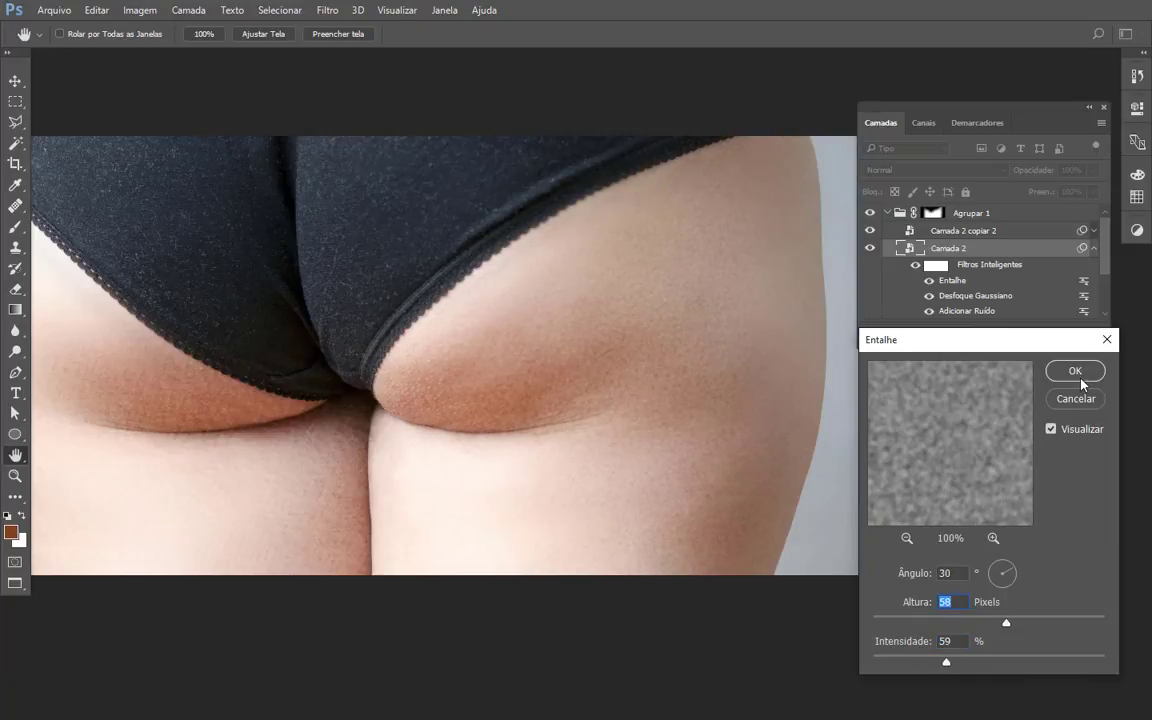
left_click(1078, 376)
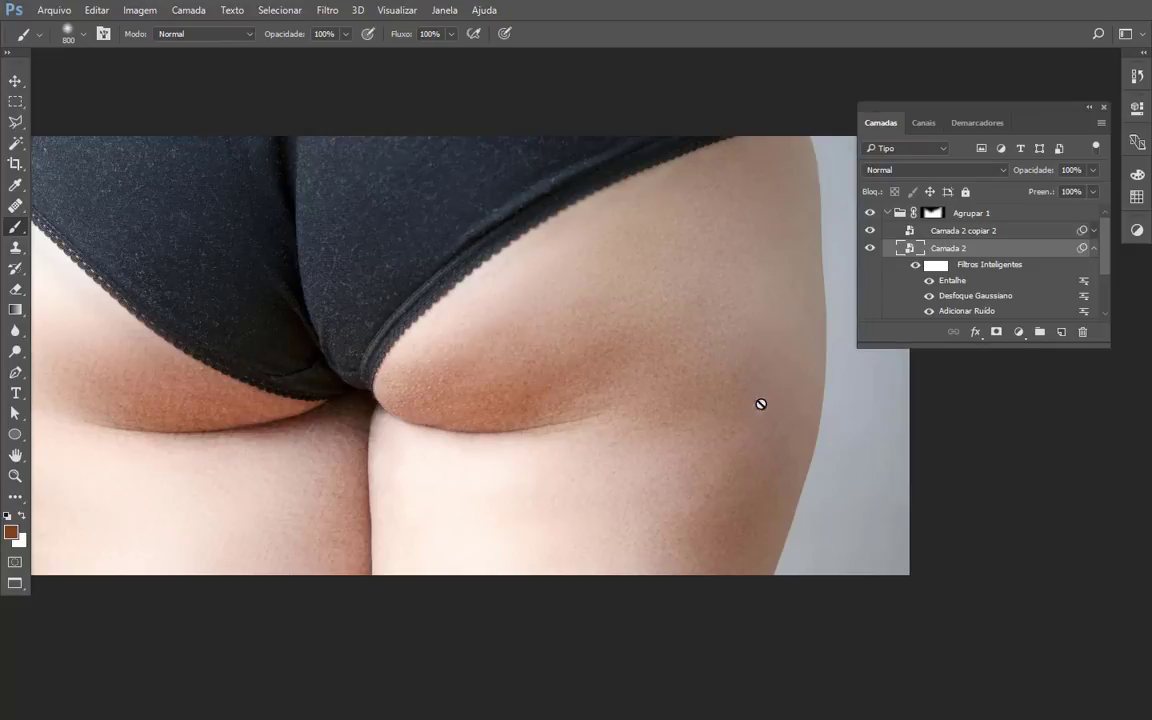
left_click(1093, 248)
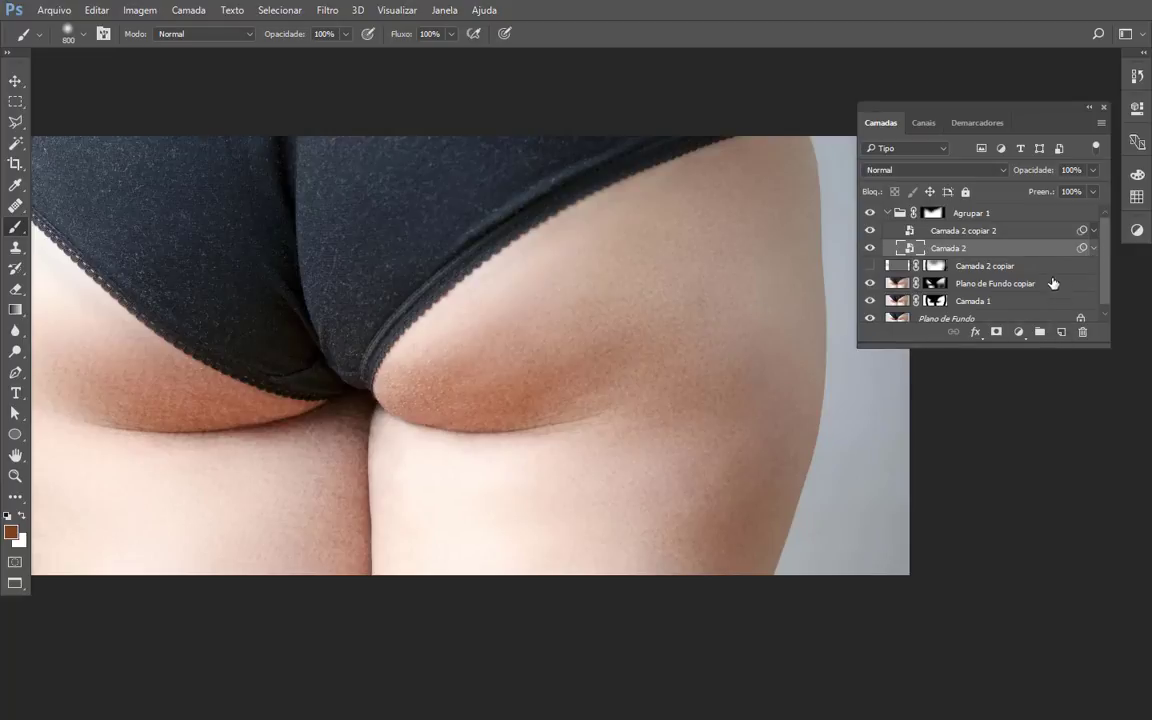
left_click(869, 248)
left_click(869, 248)
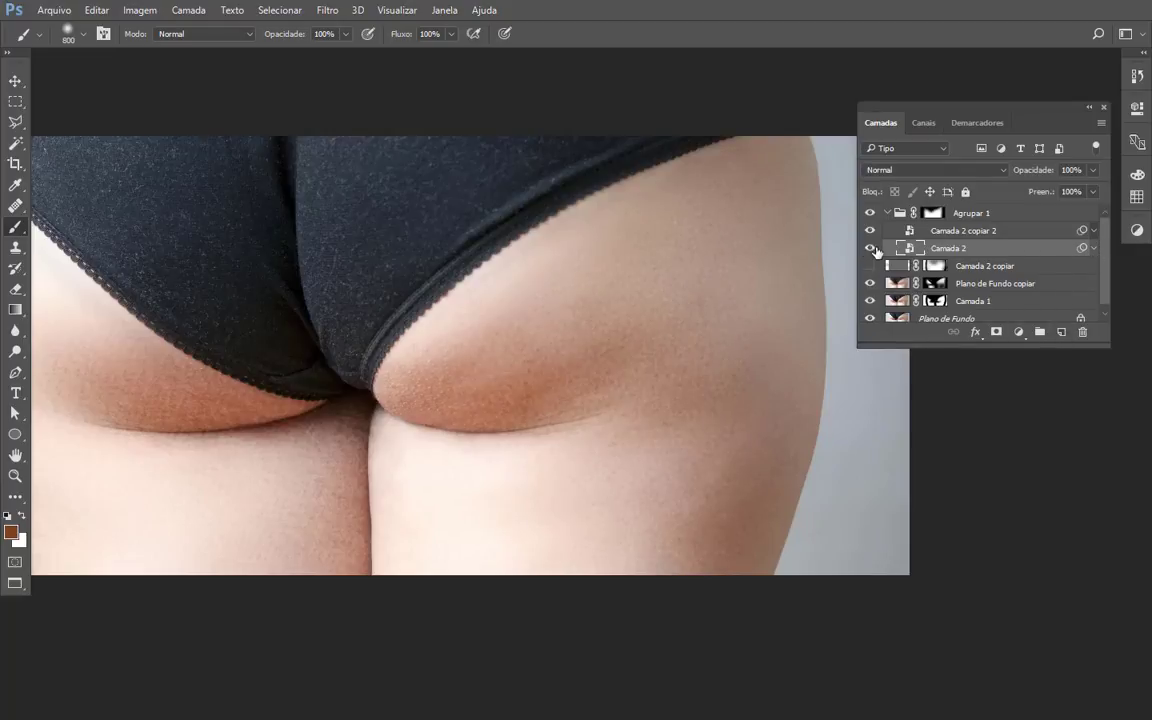
Step: Leave full-screen mode and arrange the open documents to review the photo, the gray texture and the img_como_perder_gordura_nas_costas_23185_orig copiar.psd example together
left_click(993, 231)
key("ctrl+minus")
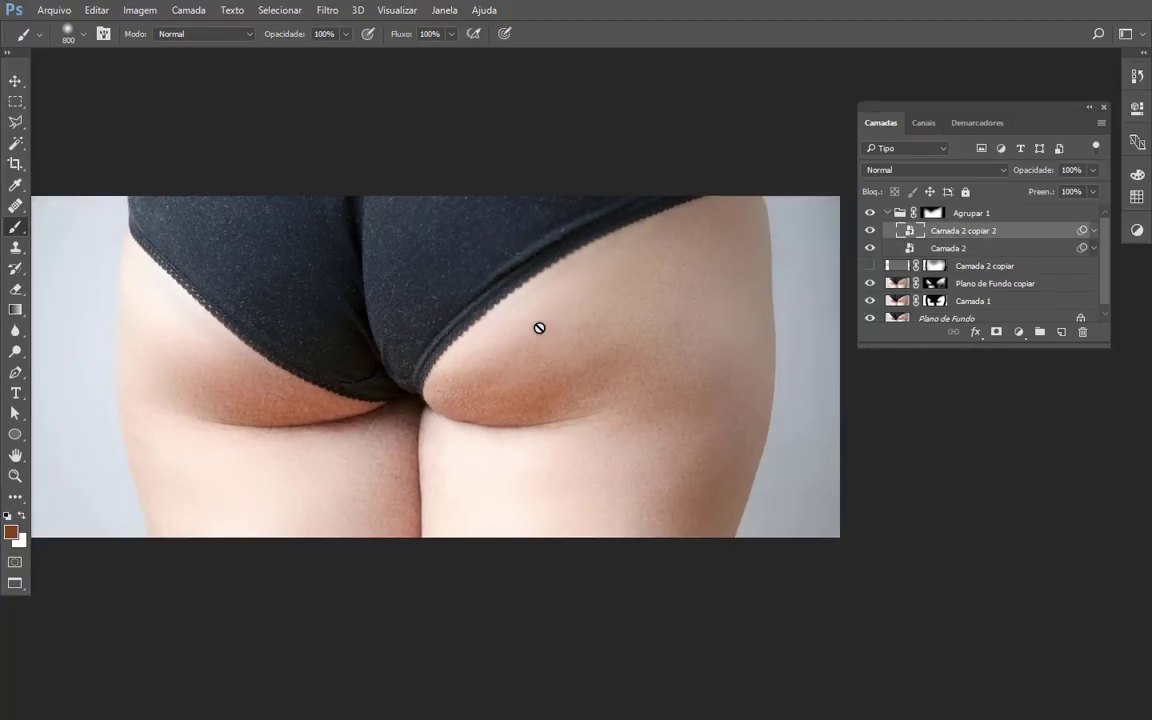
key("f")
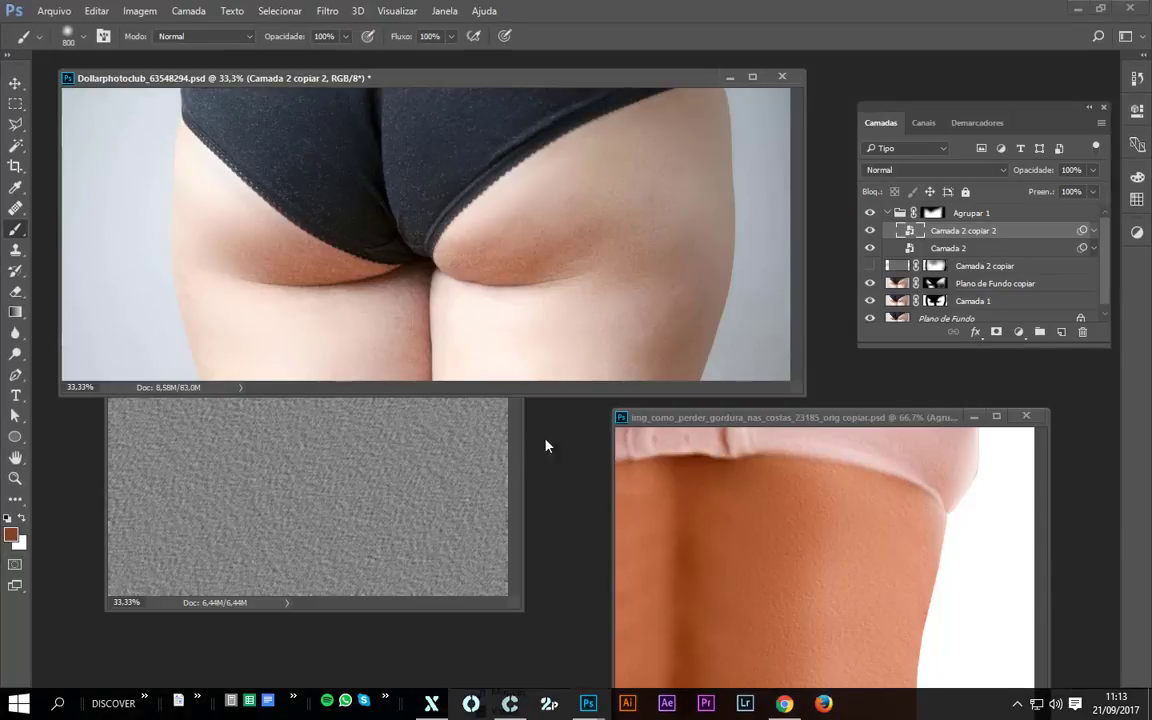
left_click(502, 469)
left_click_drag(375, 203, 409, 322)
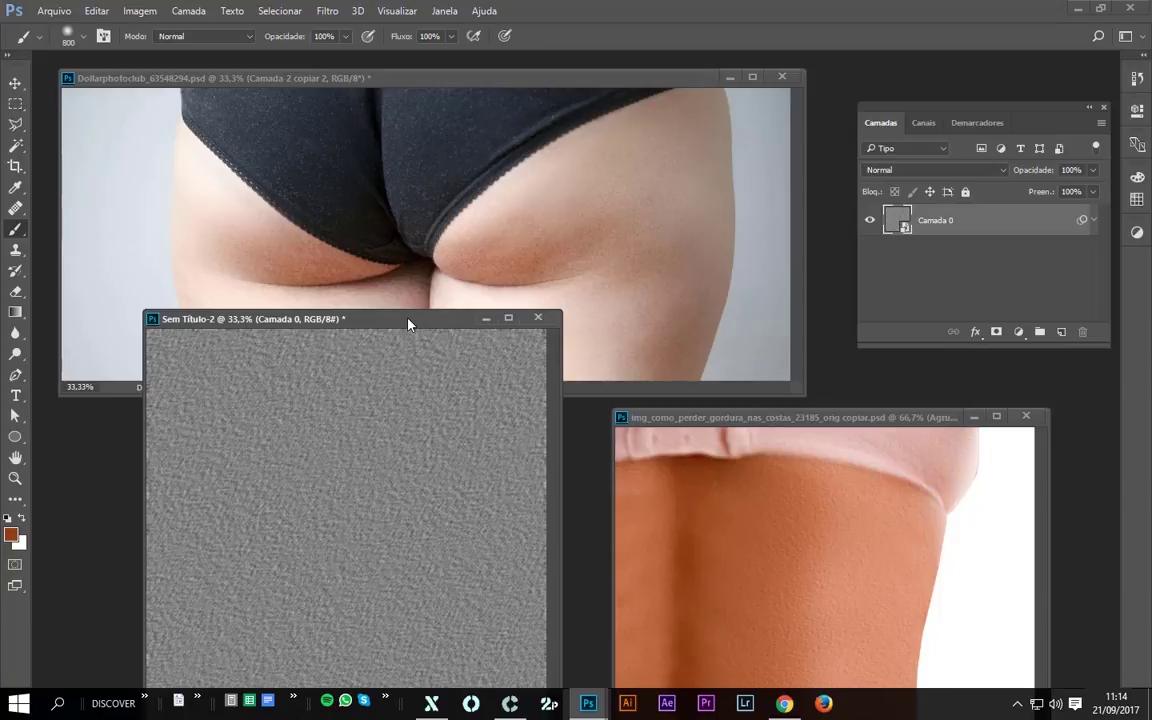
left_click(571, 80)
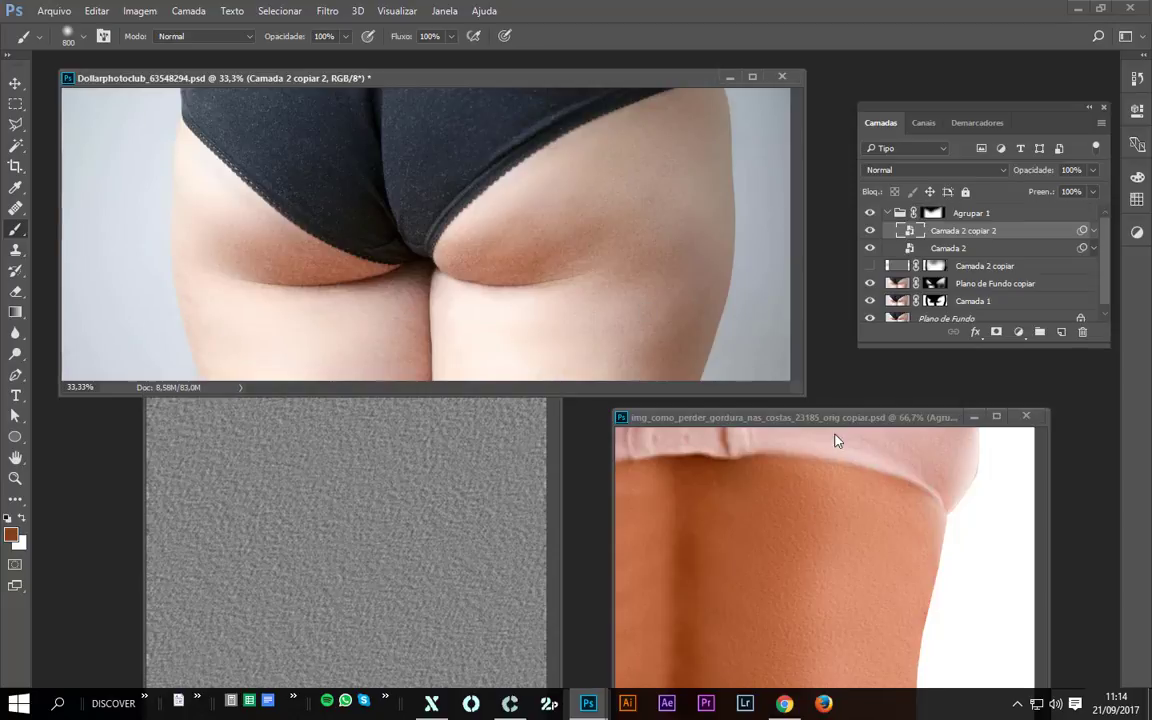
left_click_drag(834, 421, 830, 380)
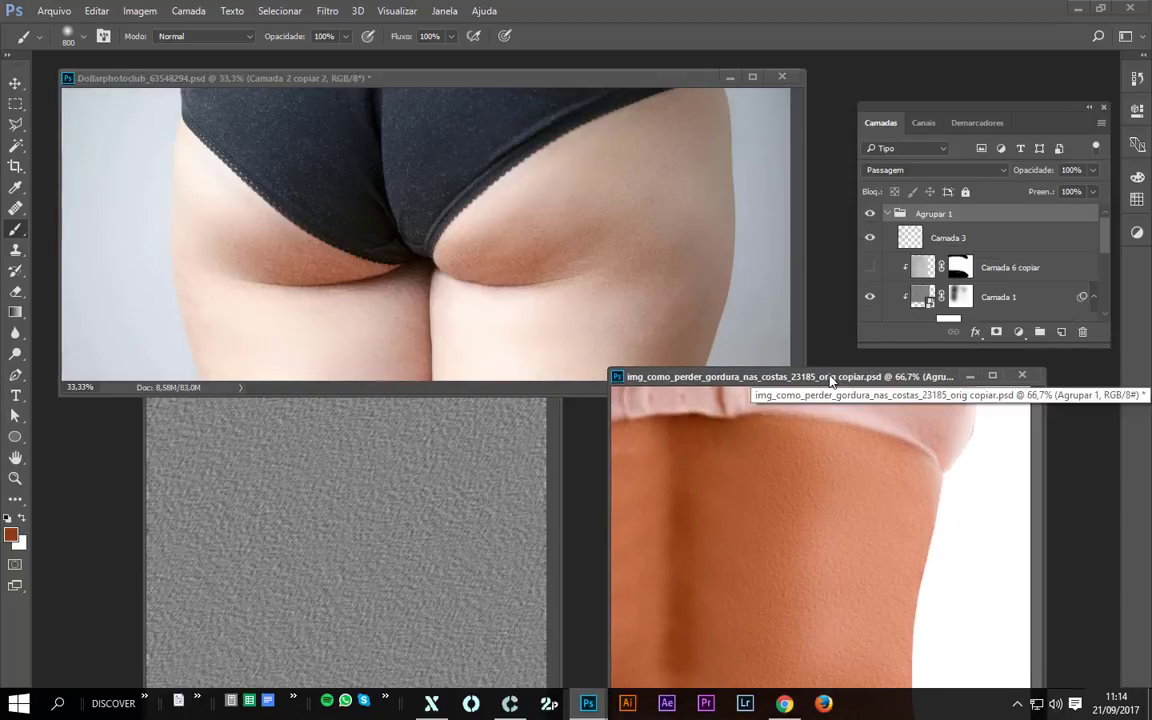